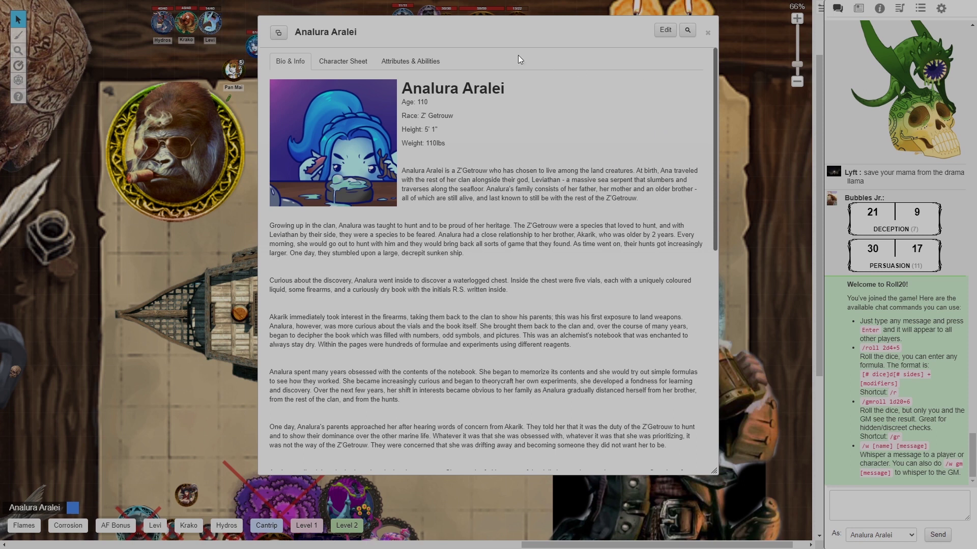
Enable talking to yourself in the chat with /talktomyself, and send the test message "jaskldjasd".
{"action": "left_click_drag", "start_coordinate": [491, 34], "coordinate": [430, 39]}
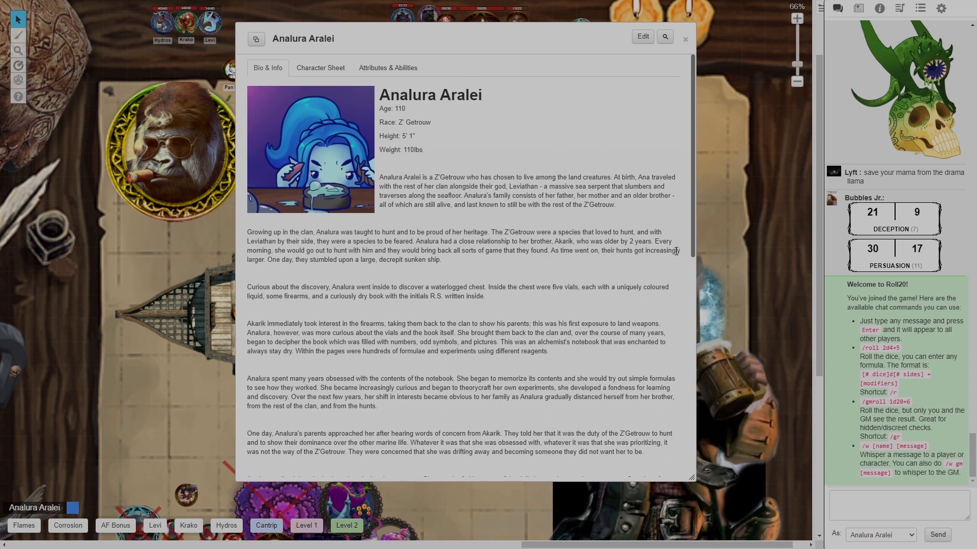
{"action": "left_click", "coordinate": [844, 503]}
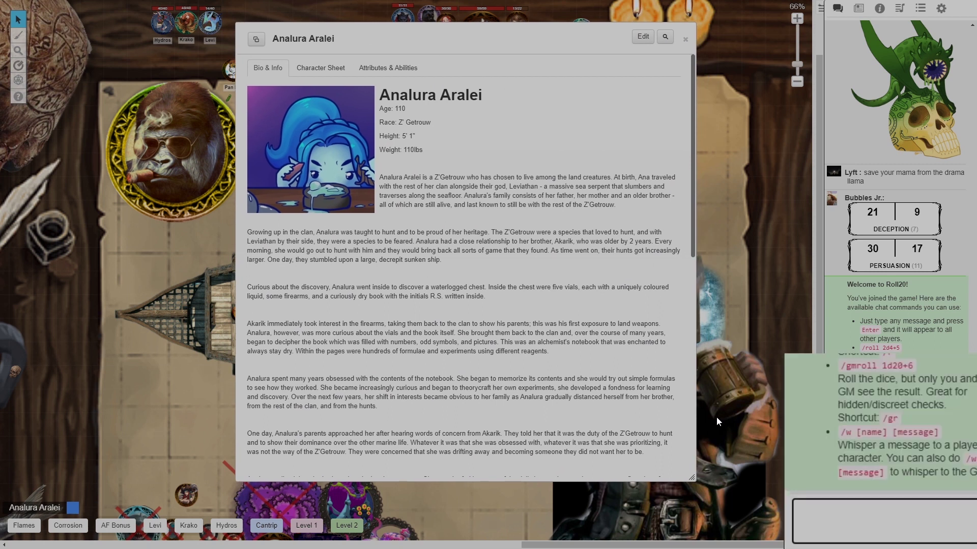
{"action": "type", "text": "/talktomyself"}
{"action": "key", "text": "Return"}
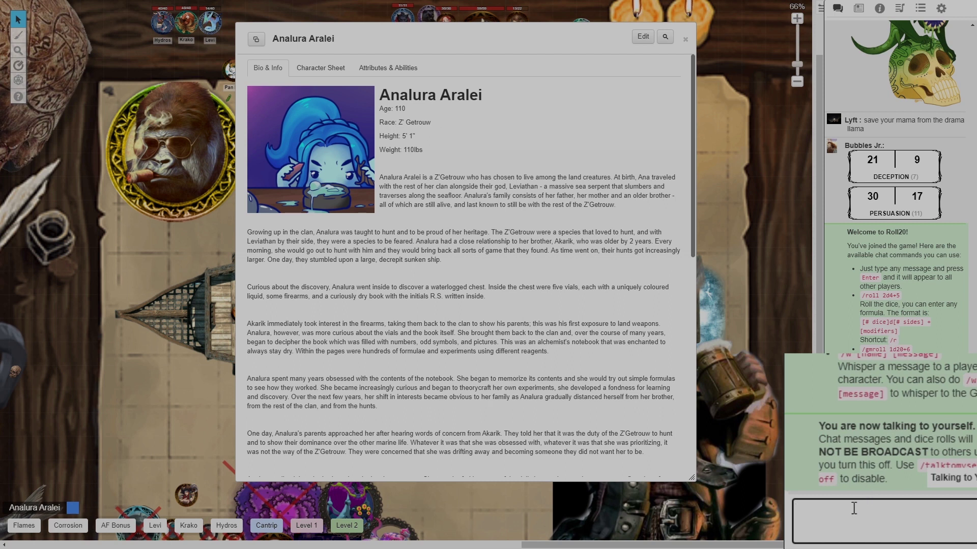
{"action": "type", "text": "jaskldjasd"}
{"action": "key", "text": "Return"}
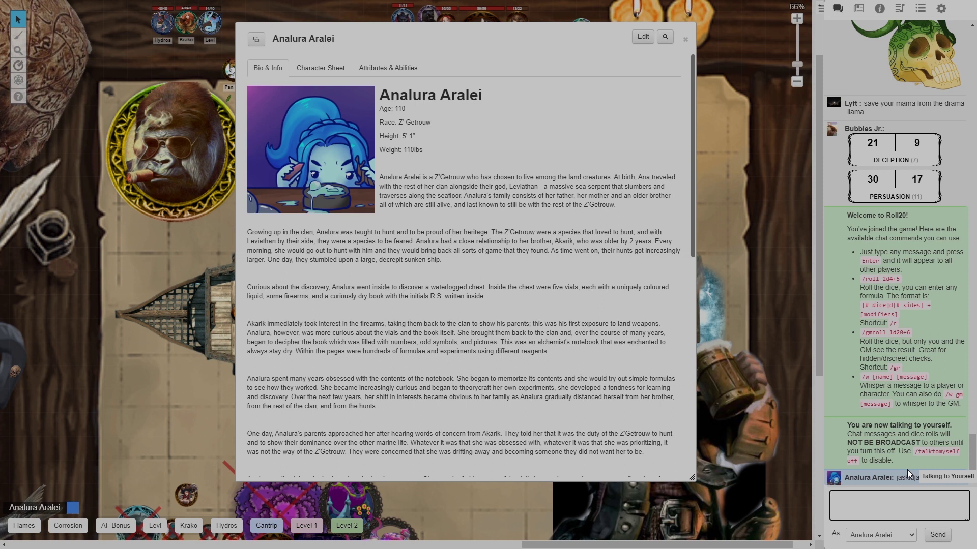
{"action": "type", "text": "talktomysef"}
{"action": "key", "text": "BackSpace"}
{"action": "key", "text": "BackSpace"}
{"action": "key", "text": "BackSpace"}
{"action": "key", "text": "BackSpace"}
{"action": "key", "text": "BackSpace"}
{"action": "key", "text": "BackSpace"}
{"action": "key", "text": "BackSpace"}
{"action": "key", "text": "BackSpace"}
{"action": "key", "text": "BackSpace"}
{"action": "key", "text": "BackSpace"}
{"action": "key", "text": "BackSpace"}
{"action": "key", "text": "BackSpace"}
Add the Light Crossbow attack from the character sheet to the macro bar and roll it with Arcane Weapon set to Yes.
{"action": "scroll", "coordinate": [586, 241], "scroll_direction": "down", "scroll_amount": 2}
{"action": "scroll", "coordinate": [570, 159], "scroll_direction": "up", "scroll_amount": 2}
{"action": "left_click", "coordinate": [320, 68]}
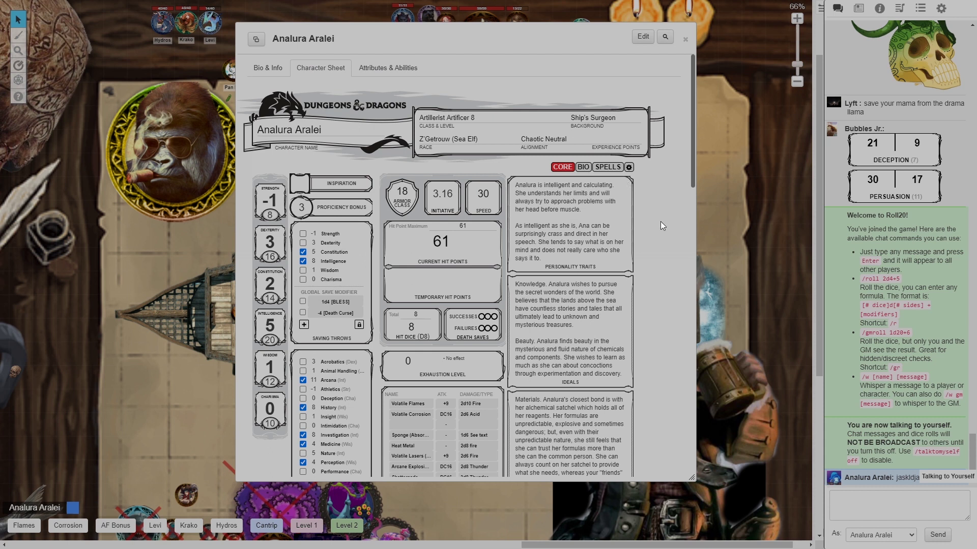
{"action": "scroll", "coordinate": [661, 222], "scroll_direction": "down", "scroll_amount": 1}
{"action": "scroll", "coordinate": [662, 226], "scroll_direction": "up", "scroll_amount": 1}
{"action": "scroll", "coordinate": [662, 225], "scroll_direction": "down", "scroll_amount": 5}
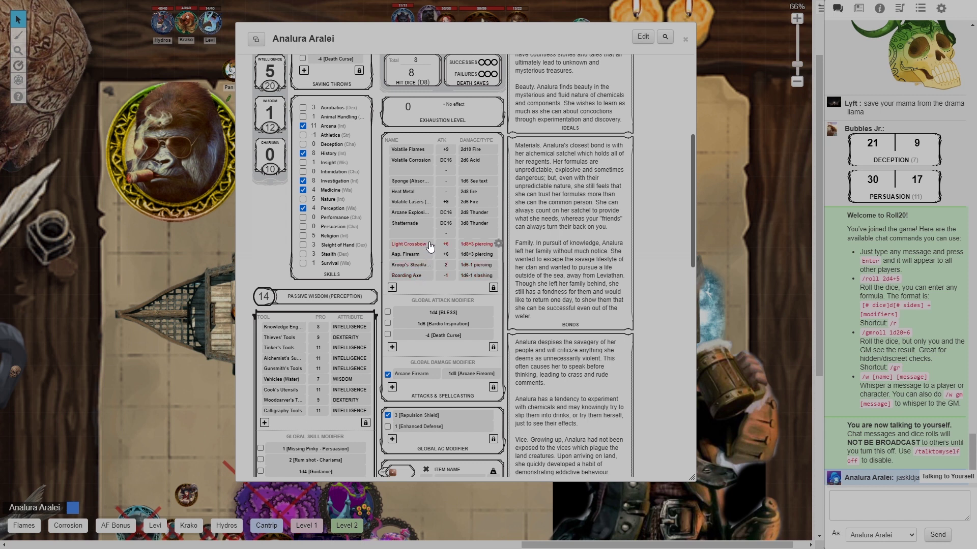
{"action": "left_click_drag", "start_coordinate": [429, 247], "coordinate": [389, 525]}
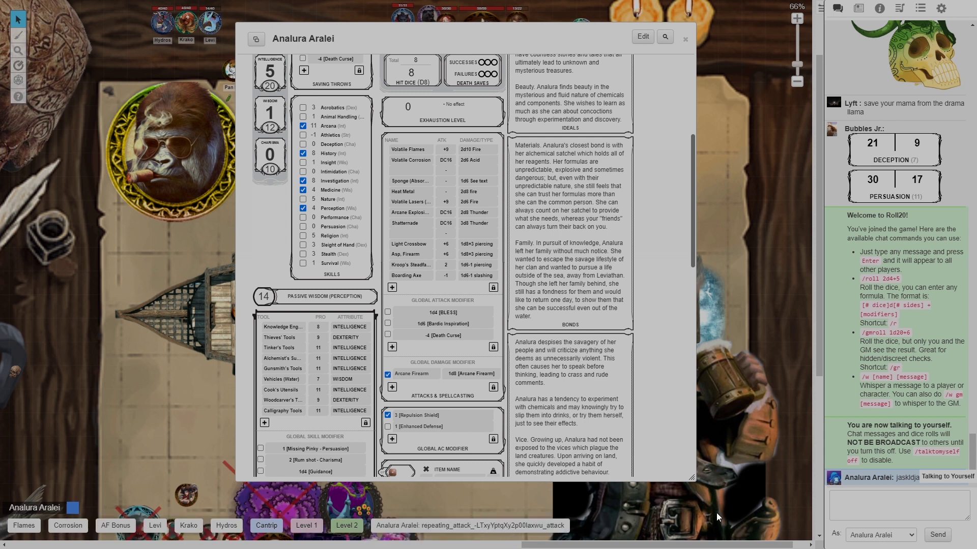
{"action": "left_click", "coordinate": [512, 524]}
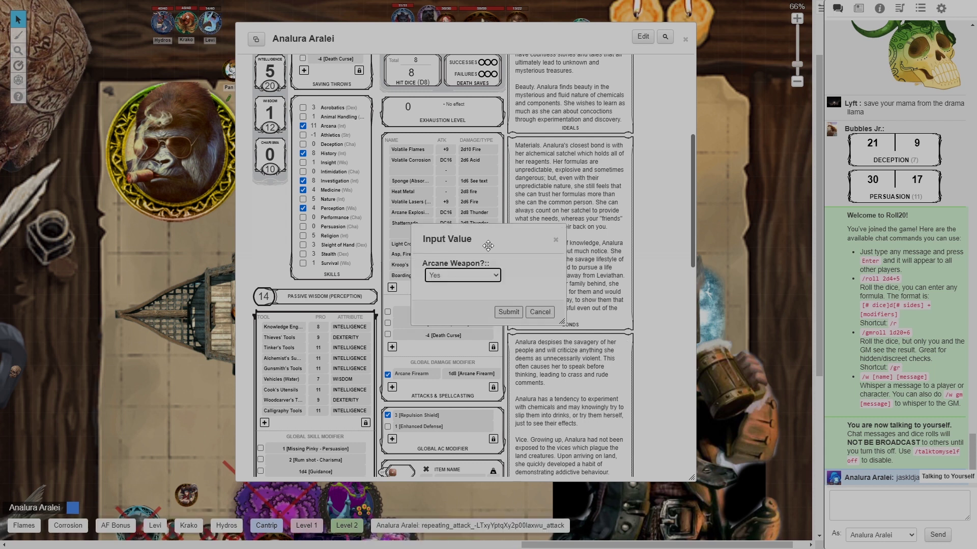
{"action": "left_click", "coordinate": [508, 311]}
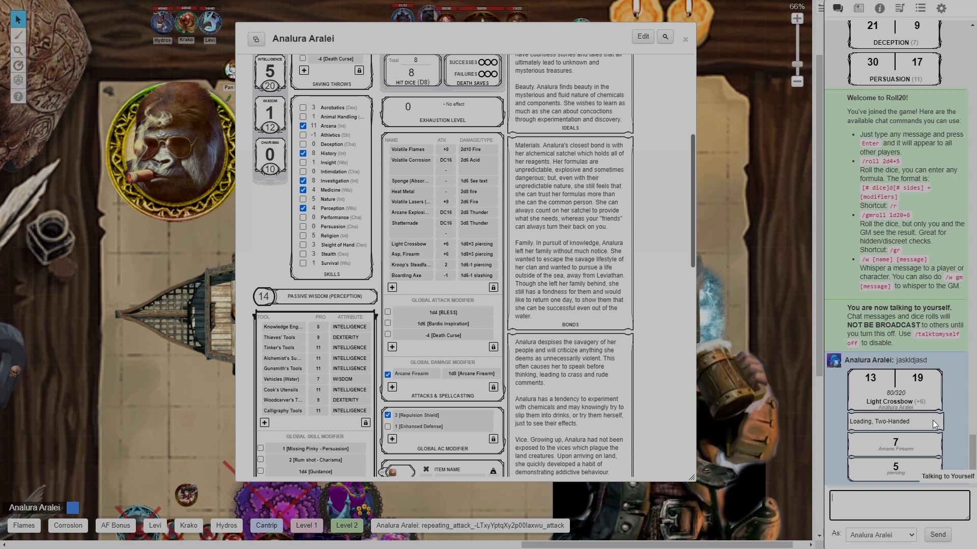
In the sheet settings, choose Auto Roll Damage & Crit for Auto Damage Roll, and return to the core page.
{"action": "scroll", "coordinate": [630, 153], "scroll_direction": "up", "scroll_amount": 10}
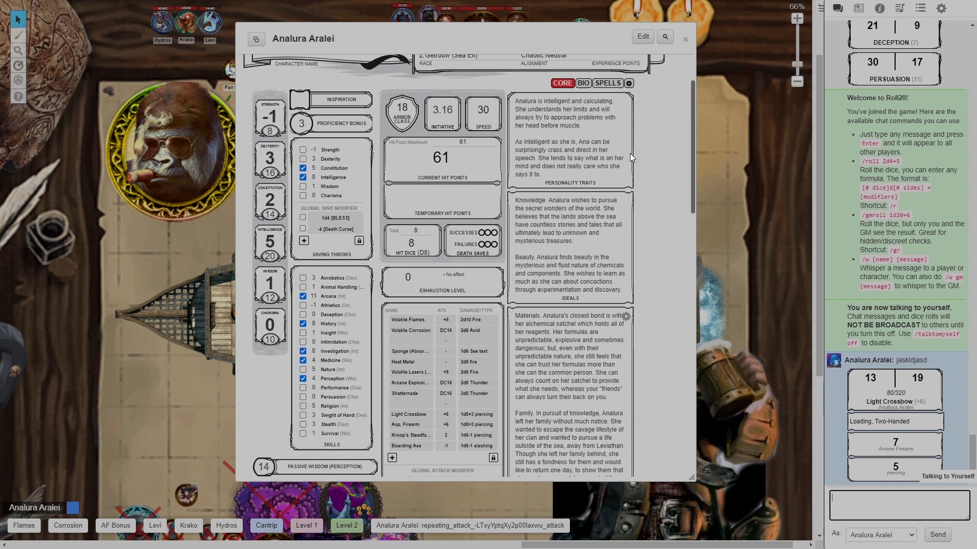
{"action": "left_click", "coordinate": [629, 167]}
{"action": "scroll", "coordinate": [658, 243], "scroll_direction": "down", "scroll_amount": 1}
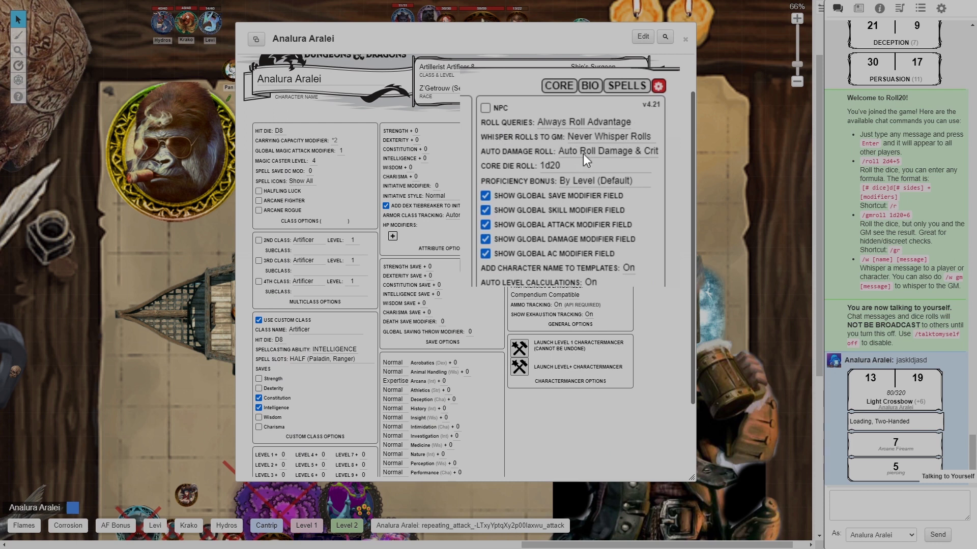
{"action": "left_click", "coordinate": [634, 150]}
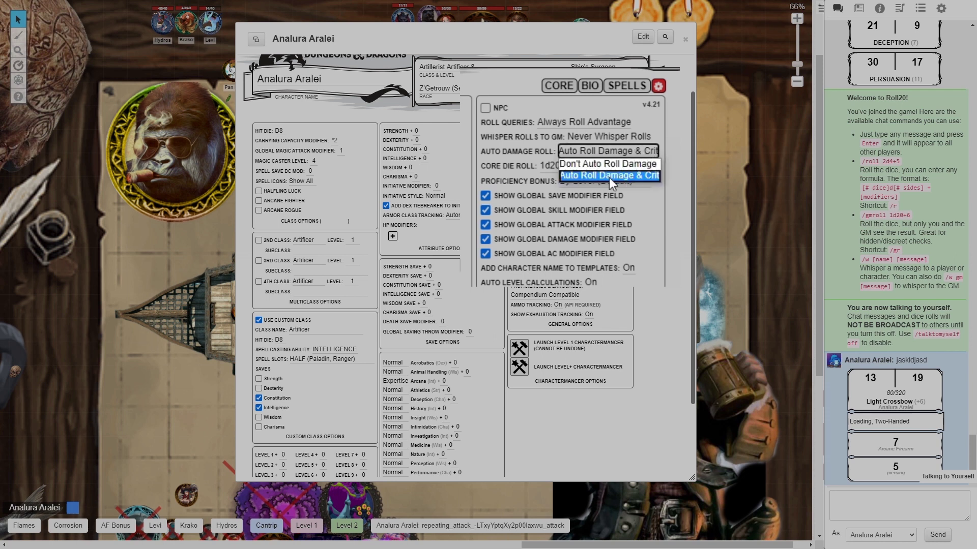
{"action": "left_click", "coordinate": [650, 178]}
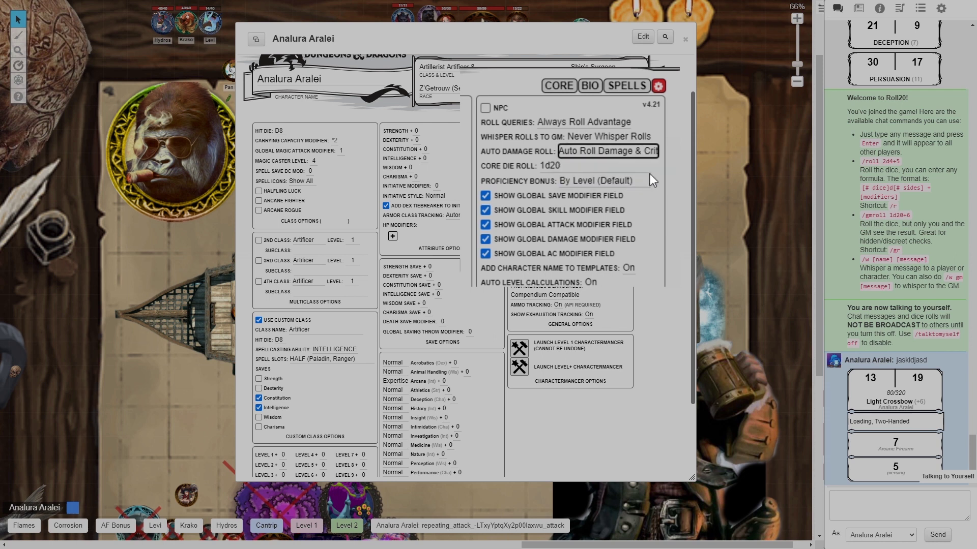
{"action": "left_click", "coordinate": [561, 91]}
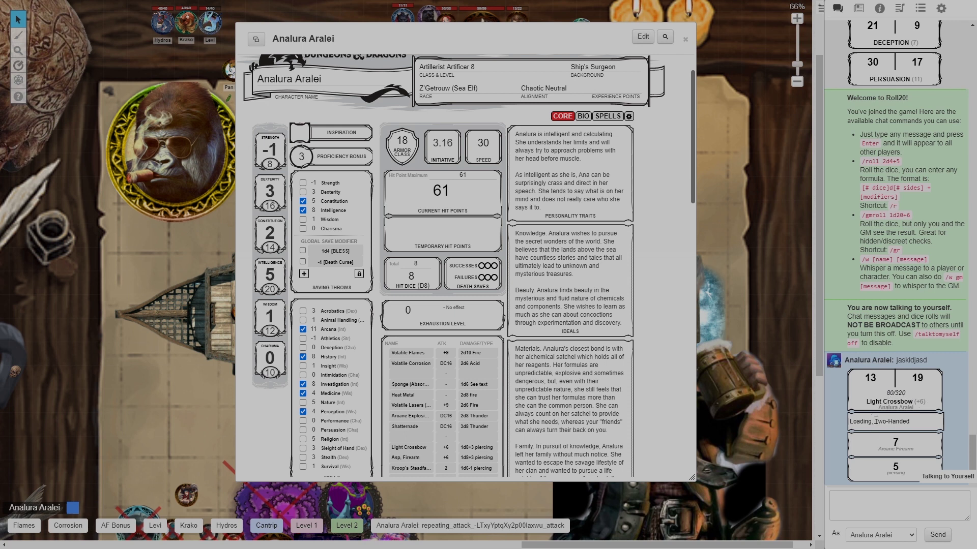
{"action": "mouse_move", "coordinate": [875, 420]}
{"action": "left_mouse_down"}
{"action": "mouse_move", "coordinate": [911, 422]}
{"action": "mouse_move", "coordinate": [877, 423]}
{"action": "left_mouse_up"}
{"action": "scroll", "coordinate": [637, 359], "scroll_direction": "down", "scroll_amount": 5}
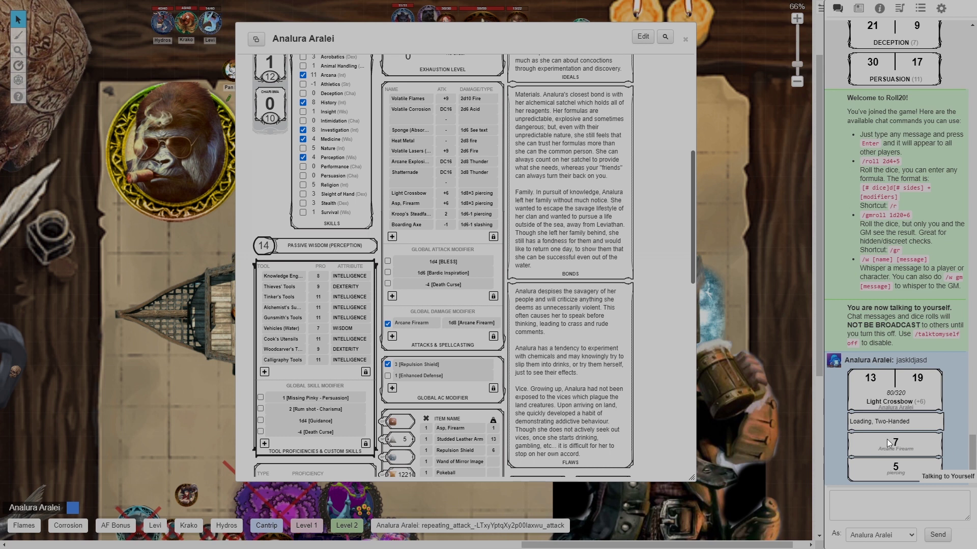
{"action": "scroll", "coordinate": [686, 303], "scroll_direction": "down", "scroll_amount": 2}
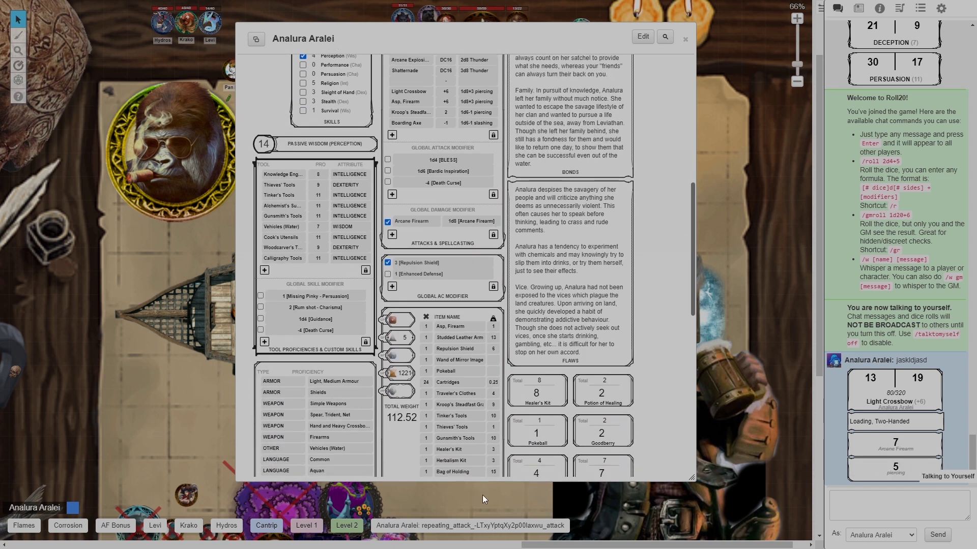
{"action": "scroll", "coordinate": [453, 148], "scroll_direction": "up", "scroll_amount": 2}
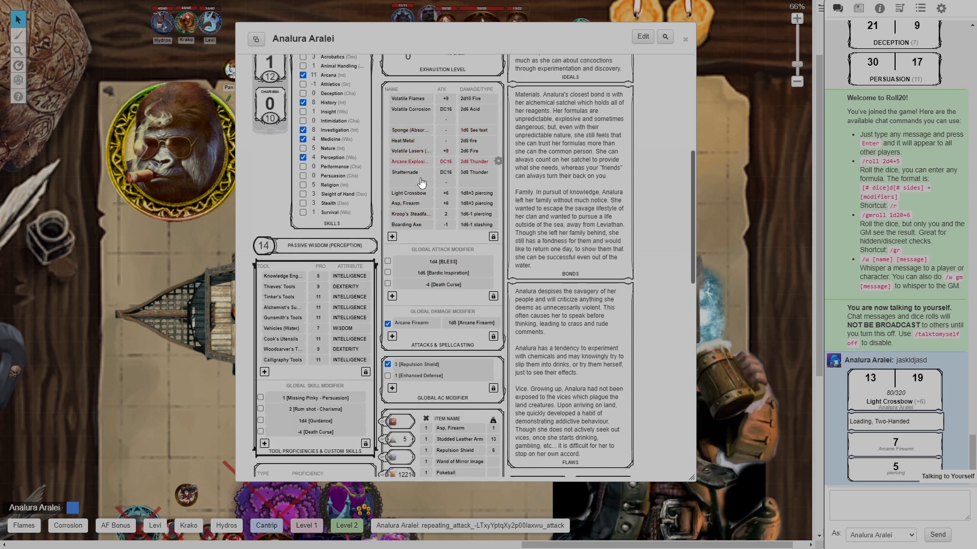
{"action": "scroll", "coordinate": [470, 303], "scroll_direction": "down", "scroll_amount": 2}
{"action": "scroll", "coordinate": [470, 302], "scroll_direction": "down", "scroll_amount": 1}
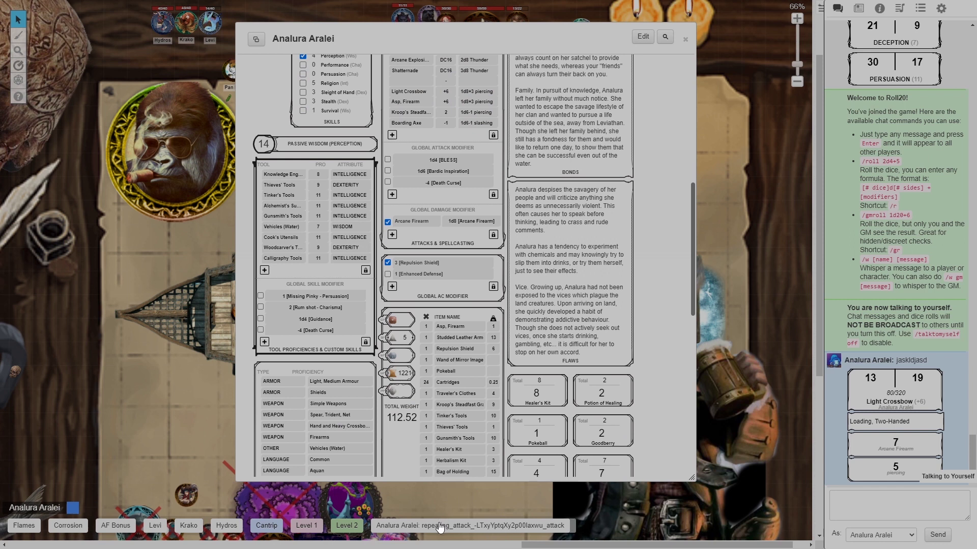
Rename the new light crossbow macro to Crossbow and give its button a light tint.
{"action": "right_click", "coordinate": [448, 527]}
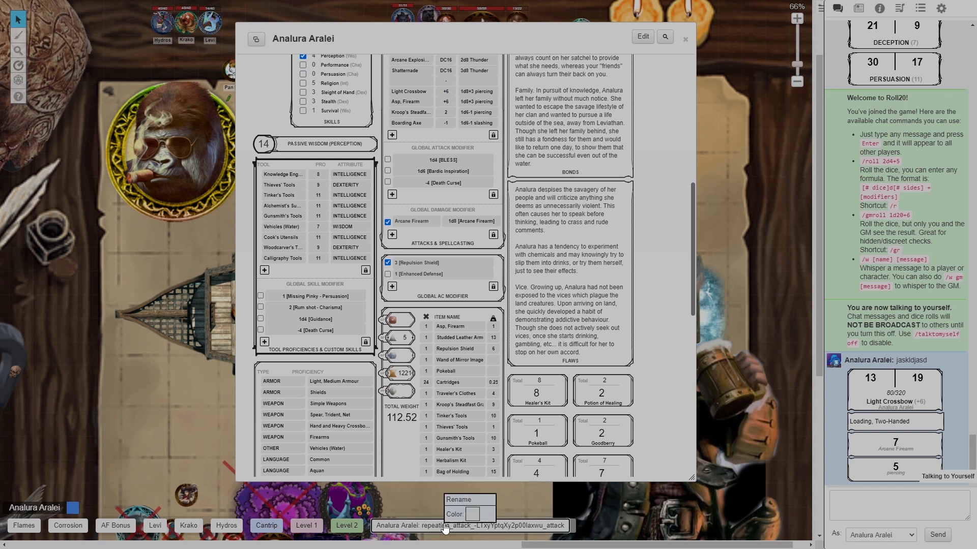
{"action": "left_click", "coordinate": [470, 501]}
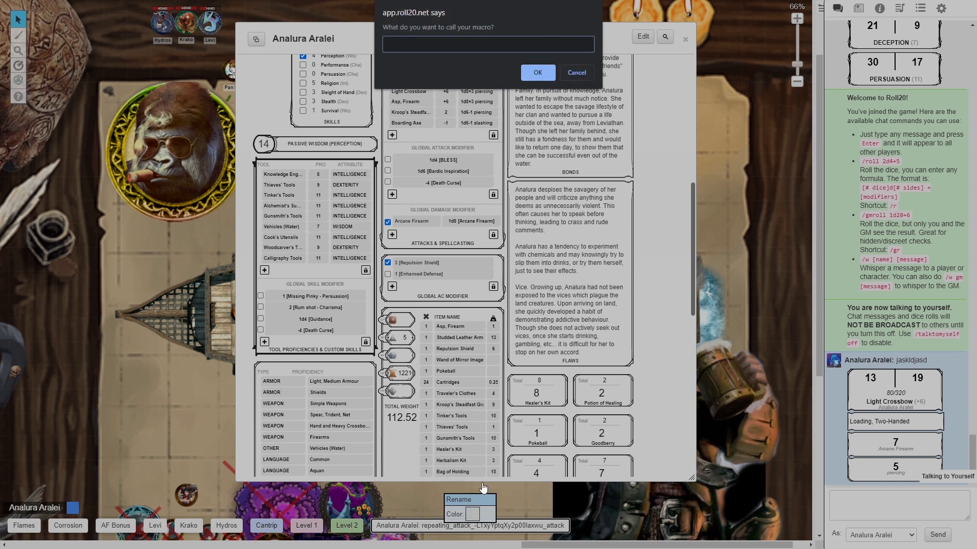
{"action": "type", "text": "Crossbow"}
{"action": "key", "text": "Return"}
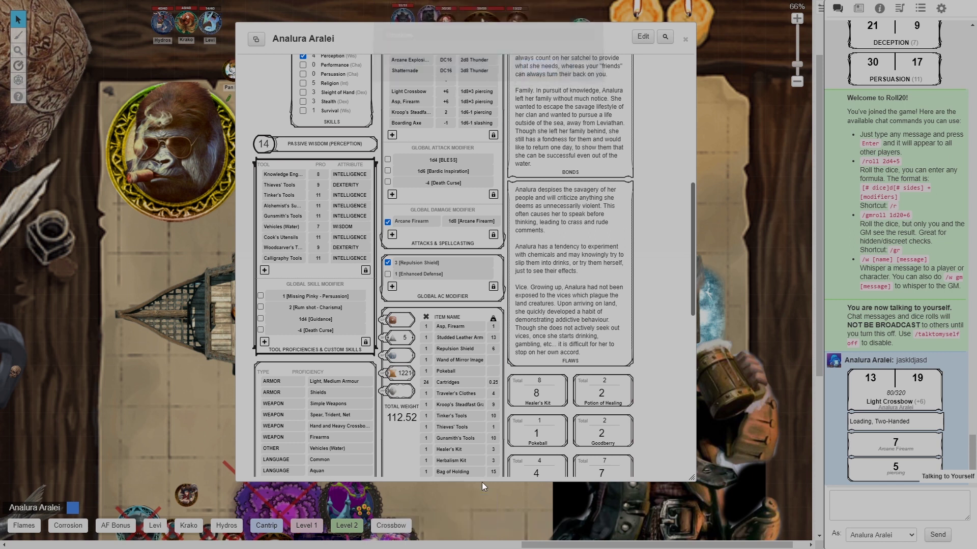
{"action": "right_click", "coordinate": [405, 526]}
{"action": "left_click", "coordinate": [420, 521]}
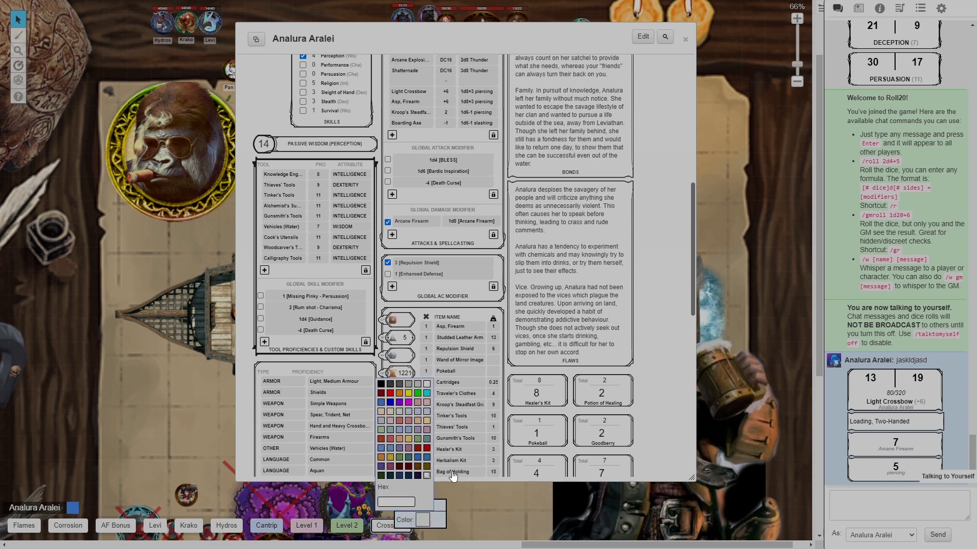
{"action": "left_click", "coordinate": [392, 413]}
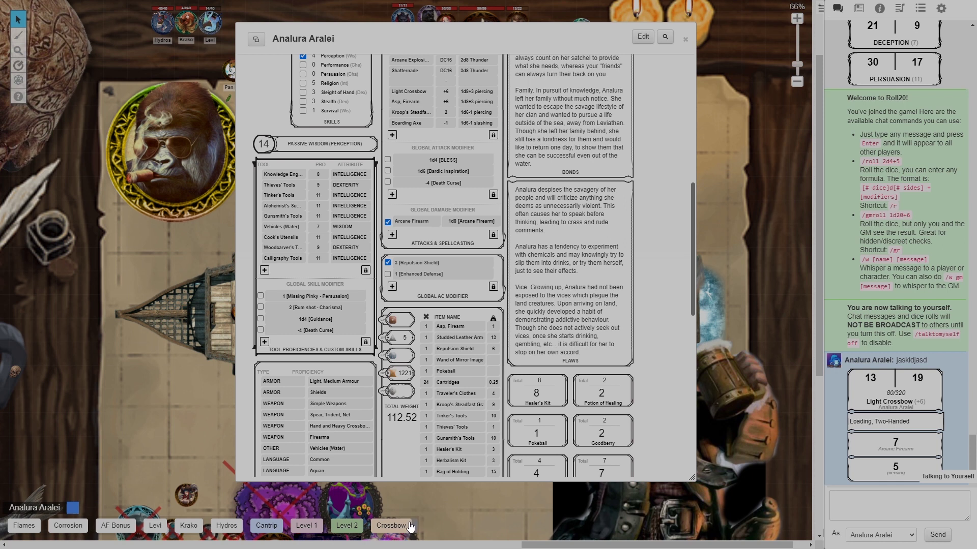
Remove the Crossbow macro from the macro bar.
{"action": "left_click_drag", "start_coordinate": [413, 524], "coordinate": [214, 525]}
Examine the core sheet's initiative, saving throws, skills, attacks, global modifiers, equipment and resource counters.
{"action": "left_click_drag", "start_coordinate": [690, 275], "coordinate": [684, 157]}
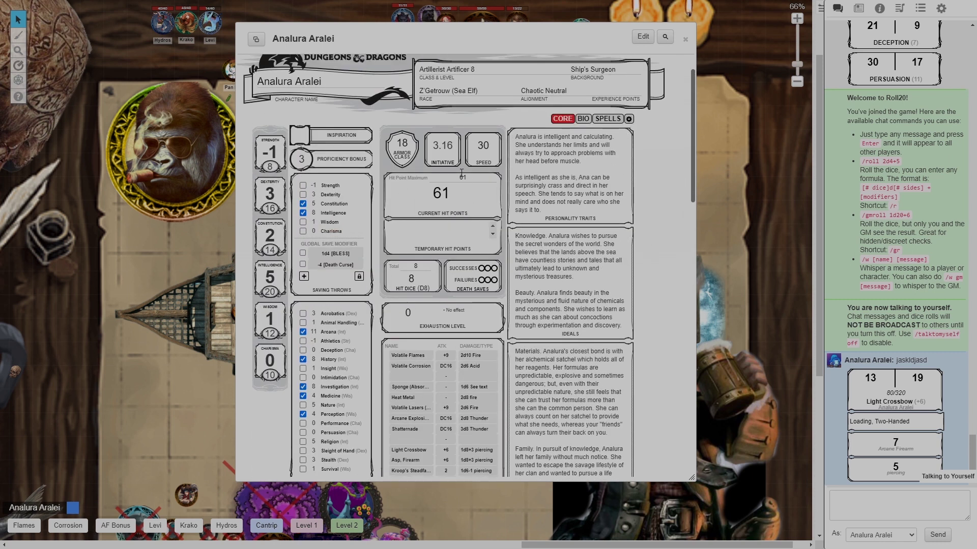
{"action": "left_click_drag", "start_coordinate": [444, 164], "coordinate": [135, 303]}
{"action": "left_click_drag", "start_coordinate": [326, 338], "coordinate": [112, 321]}
{"action": "scroll", "coordinate": [551, 286], "scroll_direction": "down", "scroll_amount": 5}
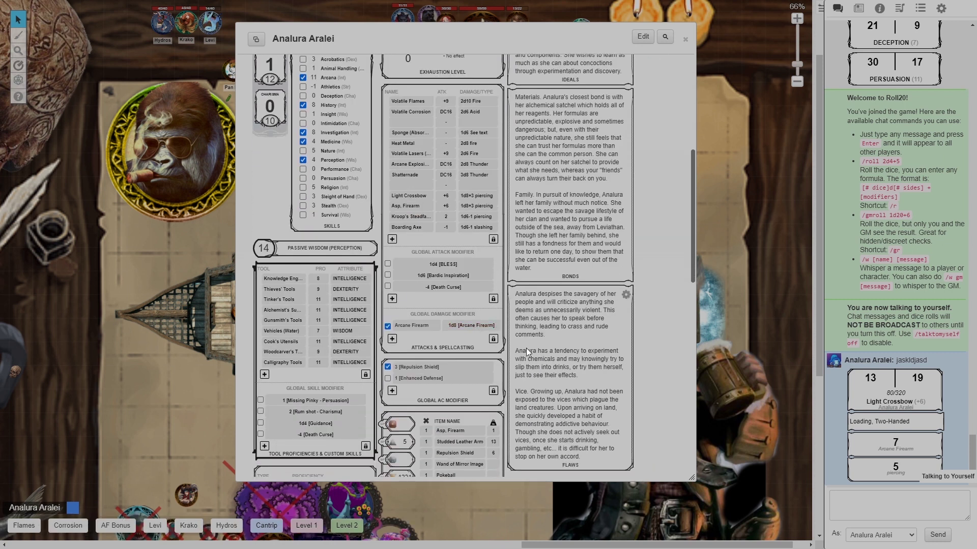
{"action": "scroll", "coordinate": [509, 347], "scroll_direction": "up", "scroll_amount": 6}
{"action": "scroll", "coordinate": [386, 318], "scroll_direction": "down", "scroll_amount": 1}
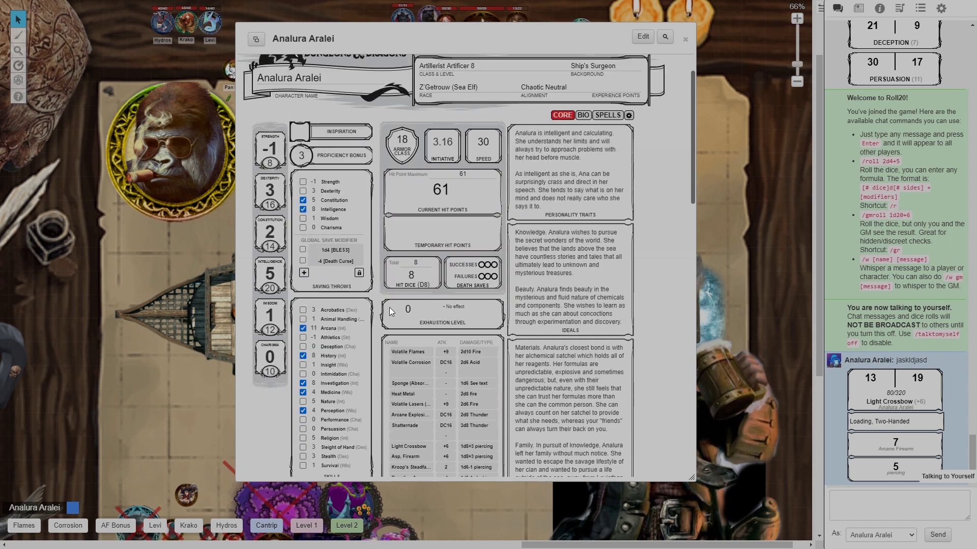
{"action": "scroll", "coordinate": [434, 362], "scroll_direction": "up", "scroll_amount": 1}
{"action": "scroll", "coordinate": [490, 392], "scroll_direction": "down", "scroll_amount": 2}
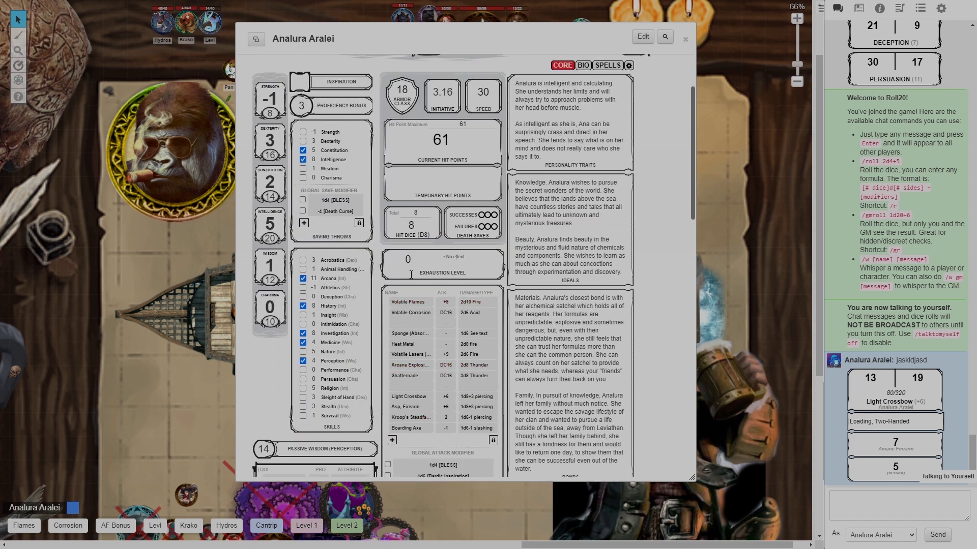
{"action": "scroll", "coordinate": [330, 286], "scroll_direction": "down", "scroll_amount": 6}
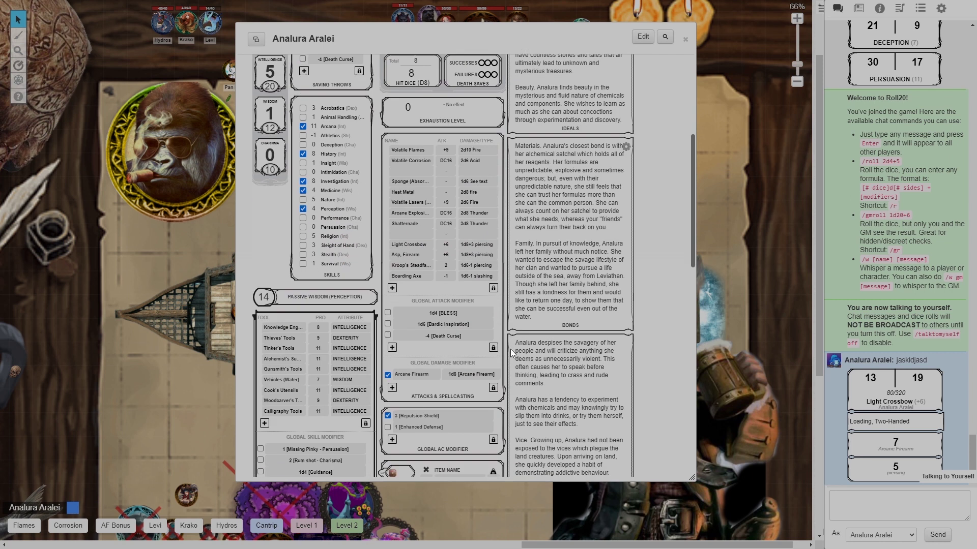
{"action": "scroll", "coordinate": [410, 322], "scroll_direction": "up", "scroll_amount": 3}
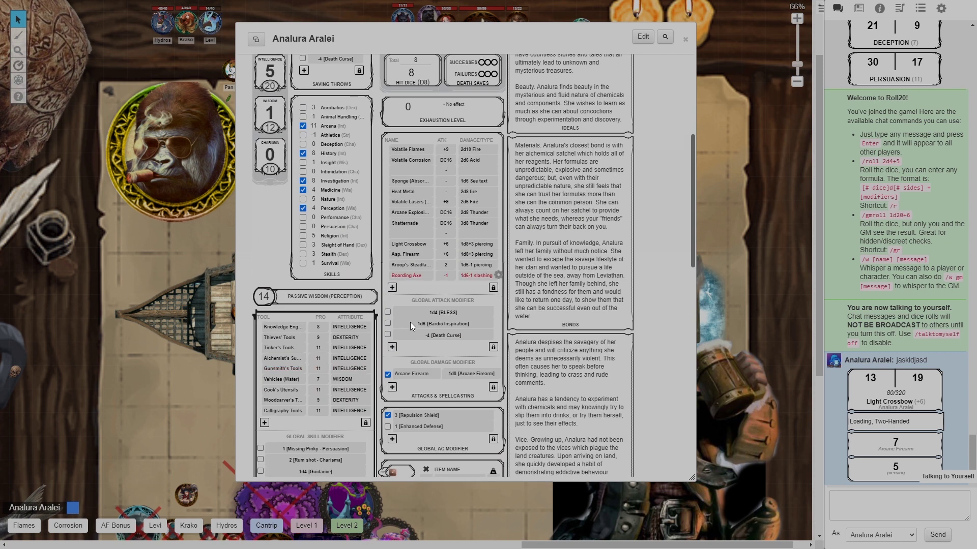
{"action": "scroll", "coordinate": [466, 315], "scroll_direction": "up", "scroll_amount": 2}
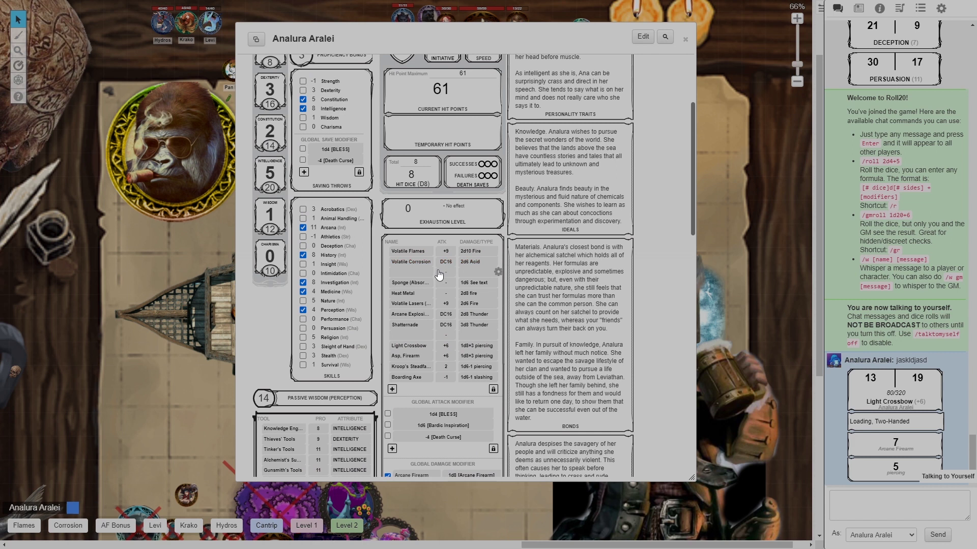
{"action": "scroll", "coordinate": [484, 283], "scroll_direction": "down", "scroll_amount": 6}
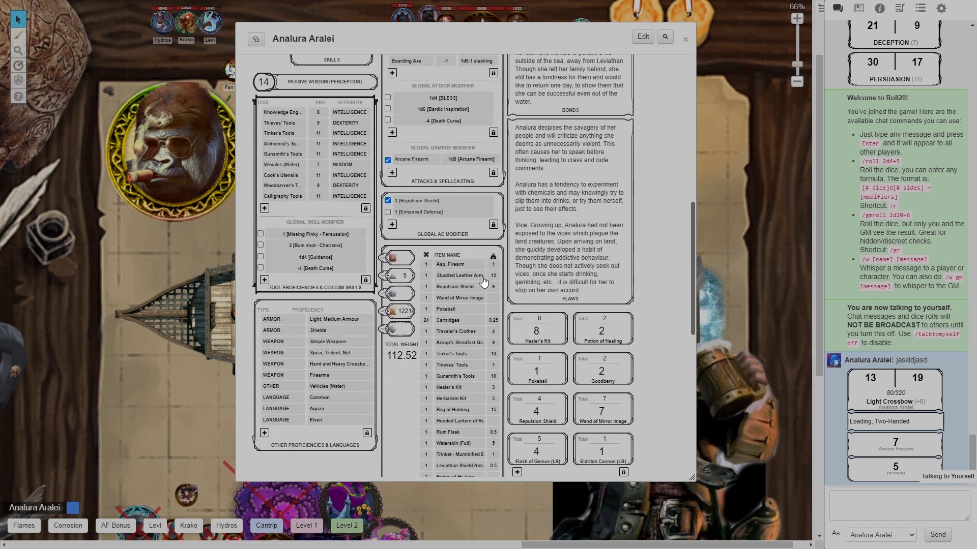
{"action": "scroll", "coordinate": [483, 283], "scroll_direction": "down", "scroll_amount": 2}
{"action": "scroll", "coordinate": [419, 308], "scroll_direction": "up", "scroll_amount": 1}
{"action": "scroll", "coordinate": [438, 330], "scroll_direction": "down", "scroll_amount": 1}
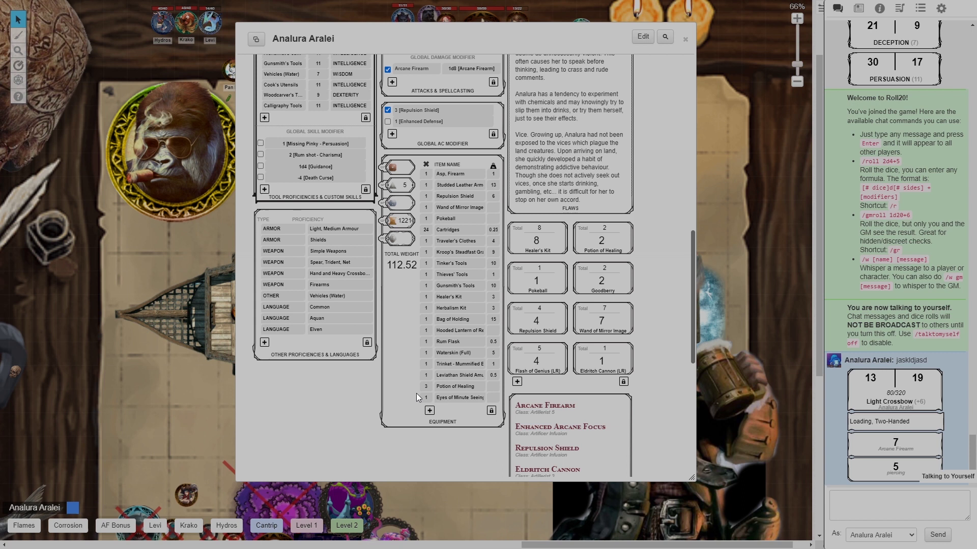
Expand the description of the Flash of Genius feature in the features list.
{"action": "scroll", "coordinate": [440, 344], "scroll_direction": "down", "scroll_amount": 7}
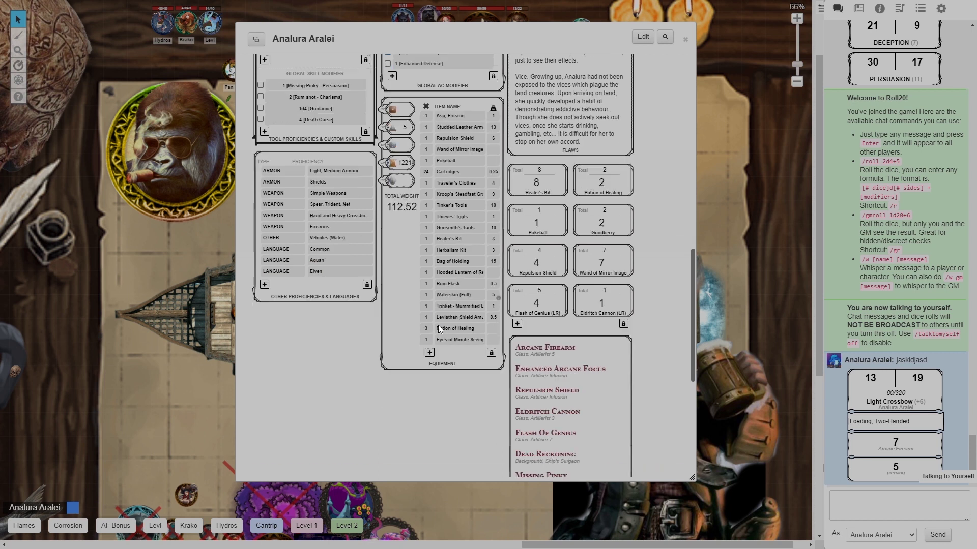
{"action": "scroll", "coordinate": [595, 432], "scroll_direction": "up", "scroll_amount": 3}
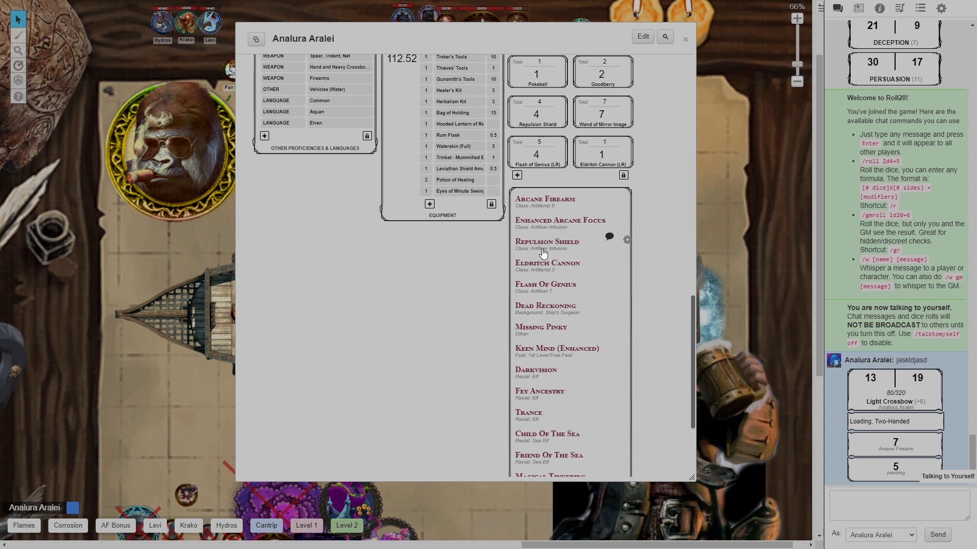
{"action": "left_click", "coordinate": [551, 300]}
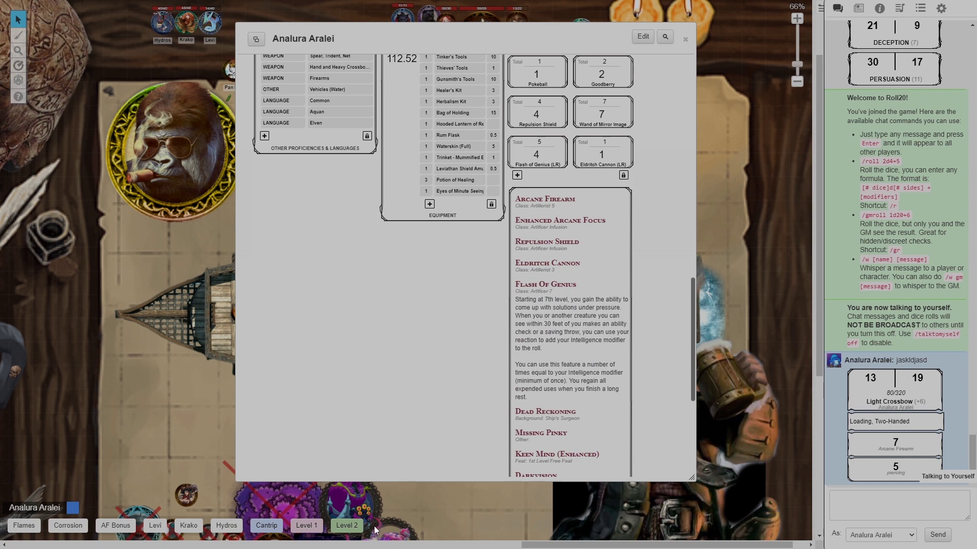
Collapse and re-expand the Flash of Genius description, and post the feature to the chat.
{"action": "left_click", "coordinate": [544, 306]}
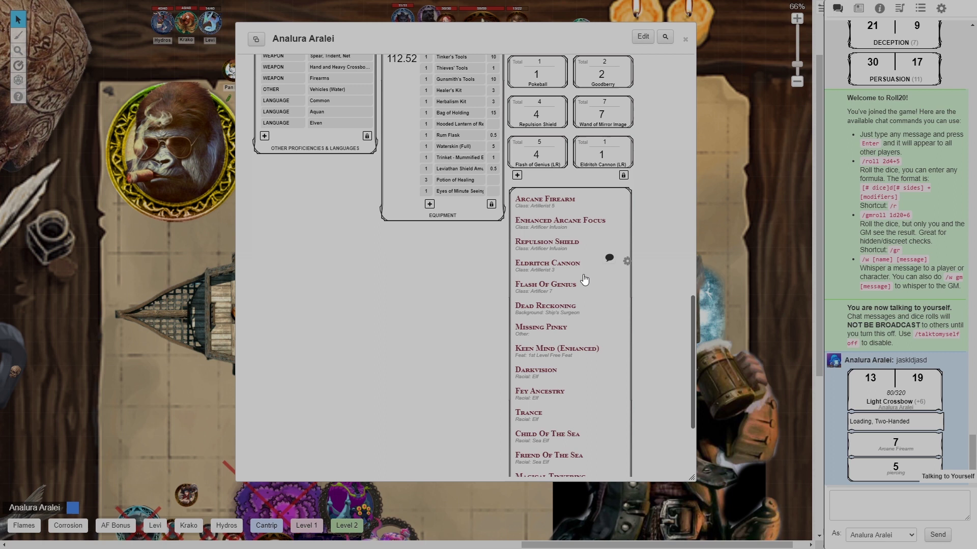
{"action": "left_click", "coordinate": [559, 294]}
{"action": "left_click", "coordinate": [609, 280]}
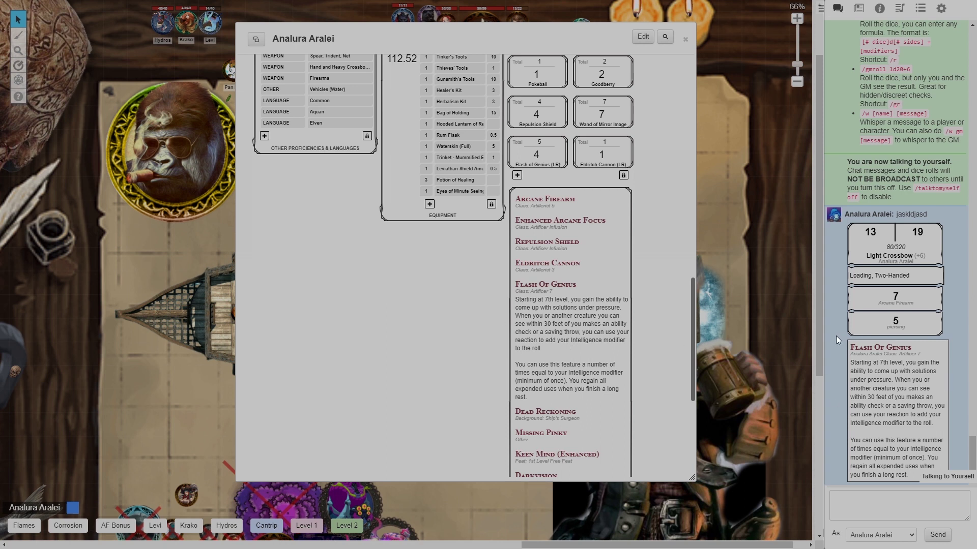
Recall the Flash of Genius command in the chat input, review its template text and send it again.
{"action": "left_click", "coordinate": [871, 502]}
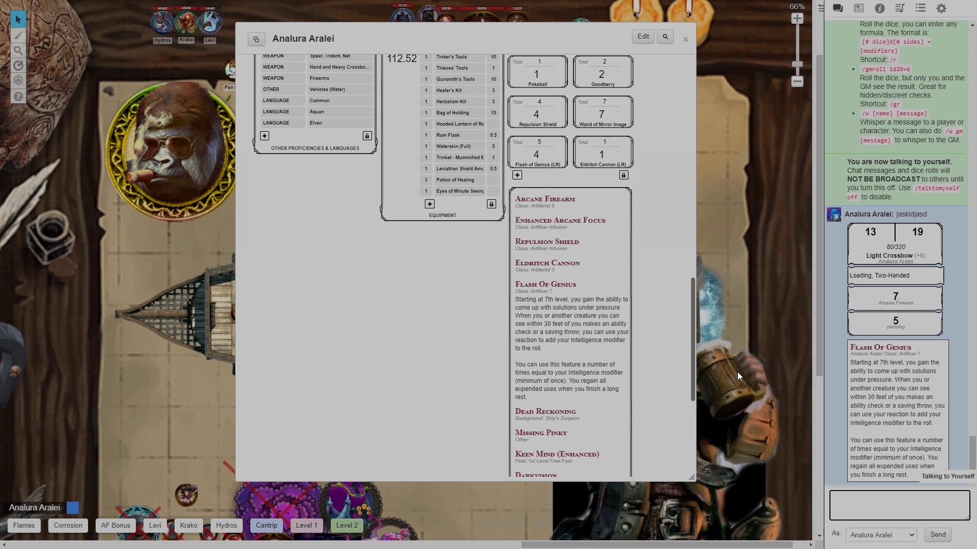
{"action": "key", "text": "Up"}
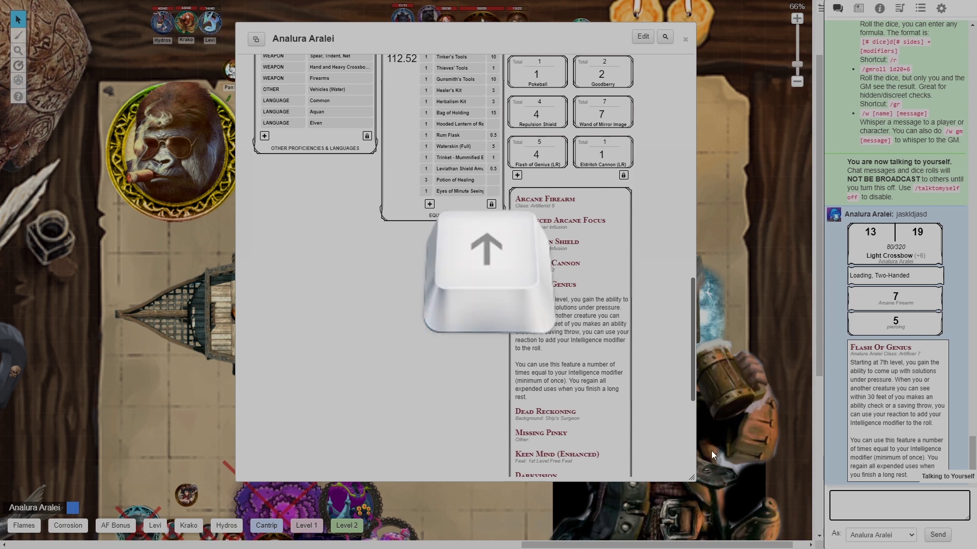
{"action": "key", "text": "Up"}
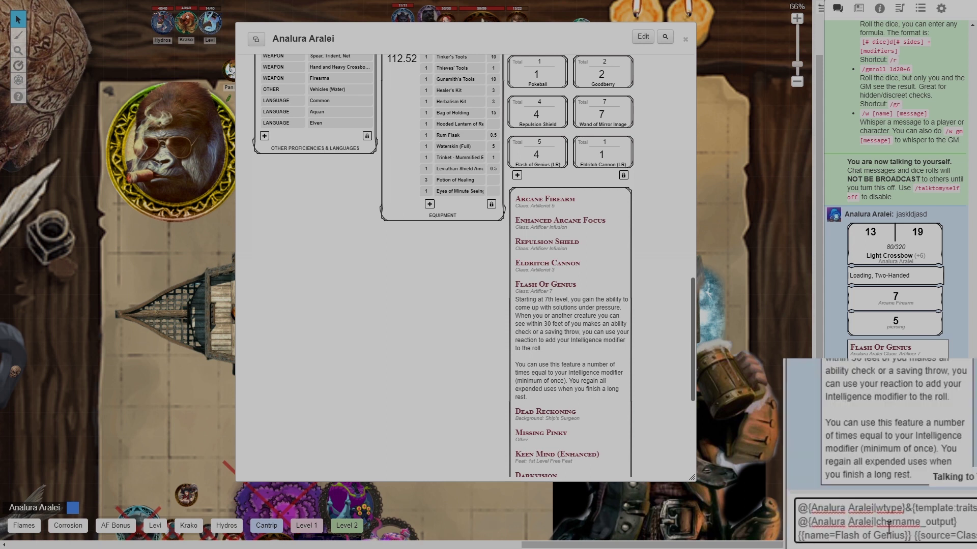
{"action": "scroll", "coordinate": [888, 526], "scroll_direction": "down", "scroll_amount": 3}
{"action": "scroll", "coordinate": [866, 519], "scroll_direction": "up", "scroll_amount": 3}
{"action": "scroll", "coordinate": [866, 520], "scroll_direction": "down", "scroll_amount": 3}
{"action": "scroll", "coordinate": [867, 520], "scroll_direction": "up", "scroll_amount": 3}
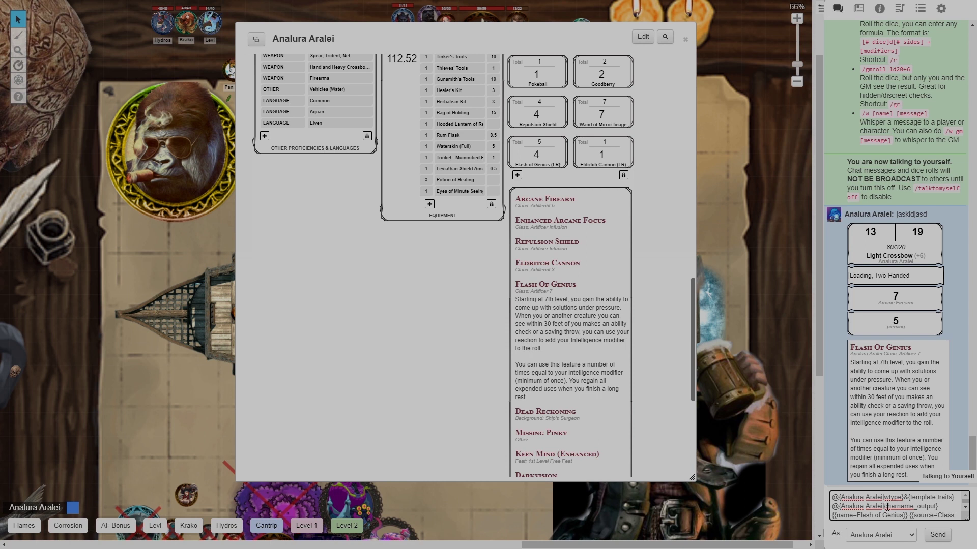
{"action": "key", "text": "Return"}
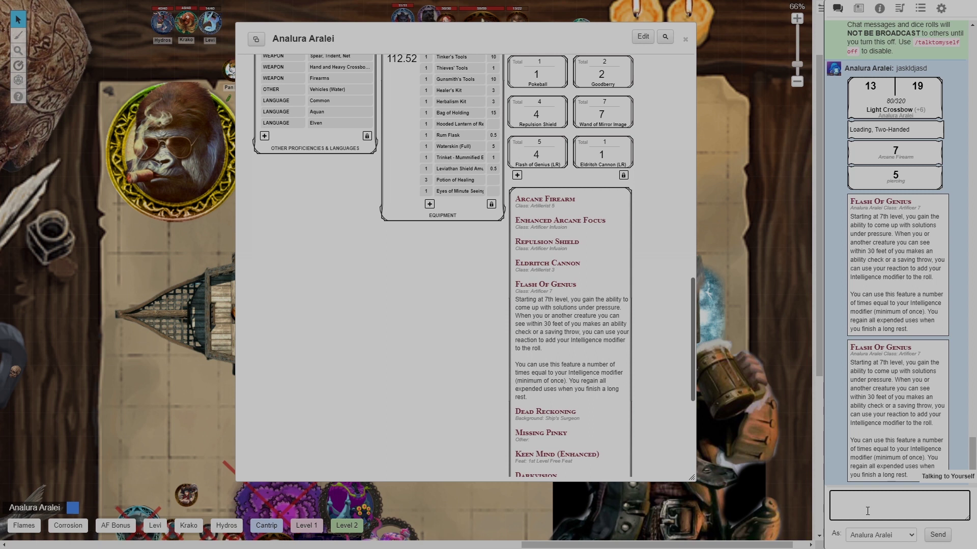
Recall the Flash of Genius chat command again and copy it into a new ability on the character.
{"action": "key", "text": "Up"}
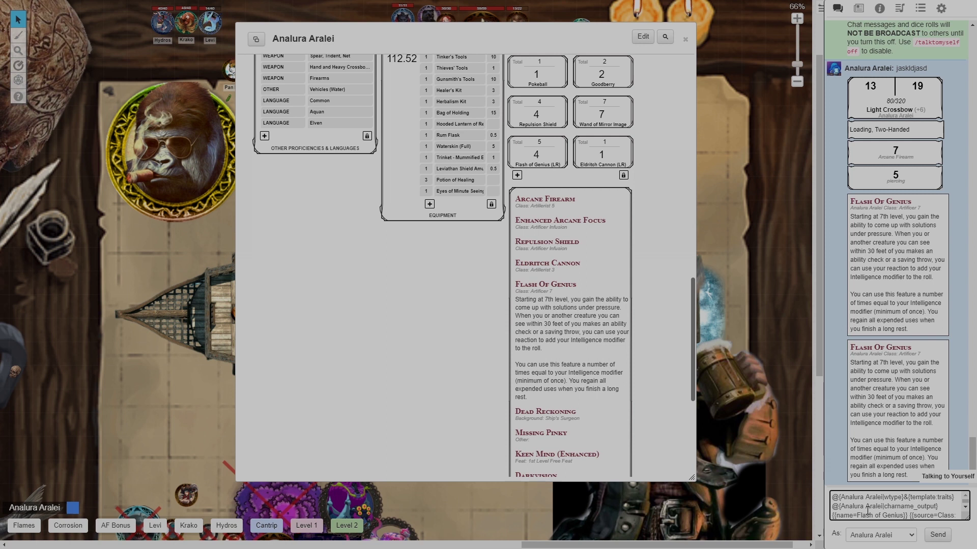
{"action": "key", "text": "ctrl+a"}
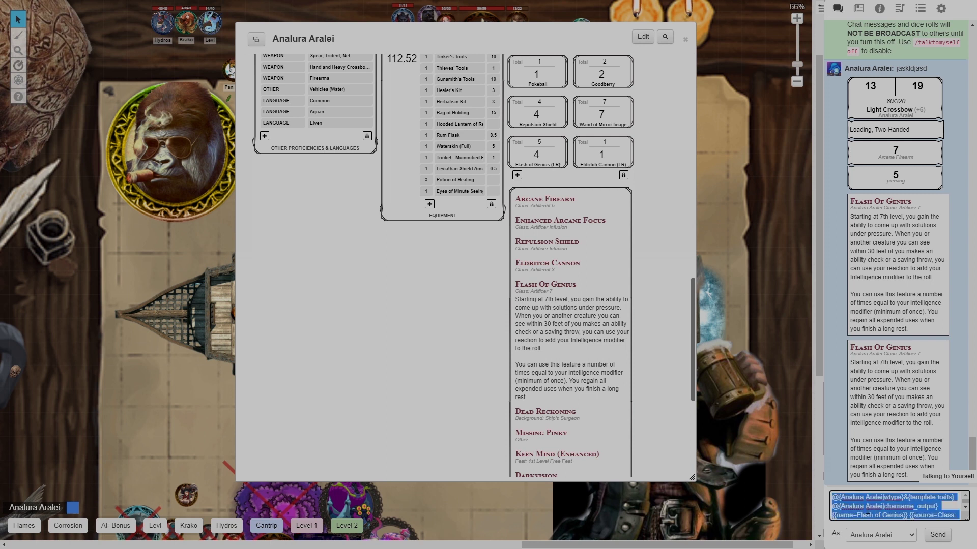
{"action": "scroll", "coordinate": [596, 261], "scroll_direction": "up", "scroll_amount": 10}
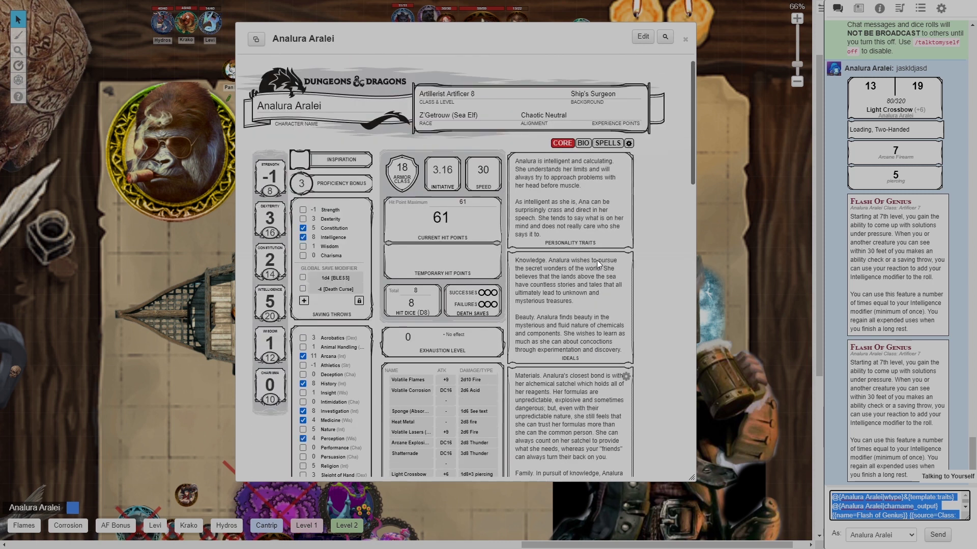
{"action": "scroll", "coordinate": [597, 260], "scroll_direction": "up", "scroll_amount": 1}
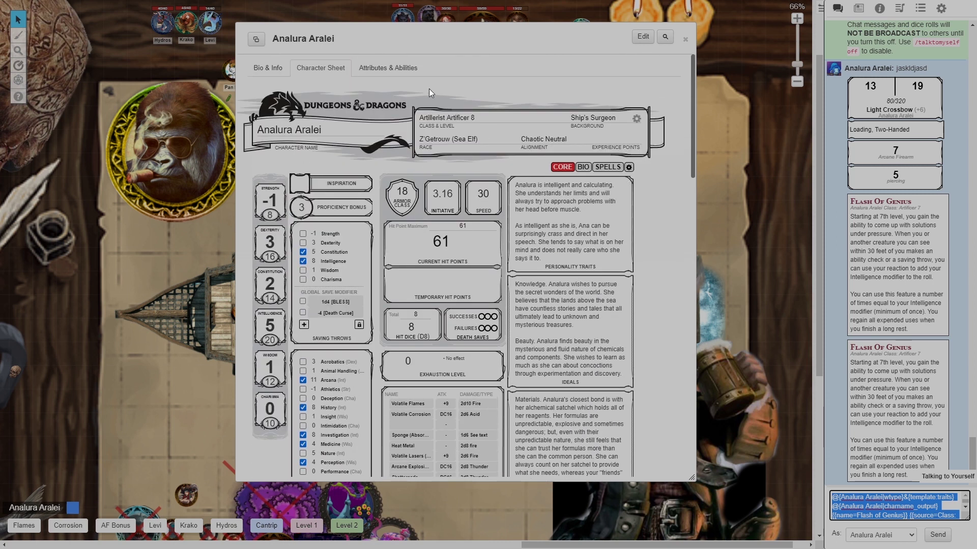
{"action": "left_click", "coordinate": [380, 71]}
{"action": "left_click", "coordinate": [380, 70]}
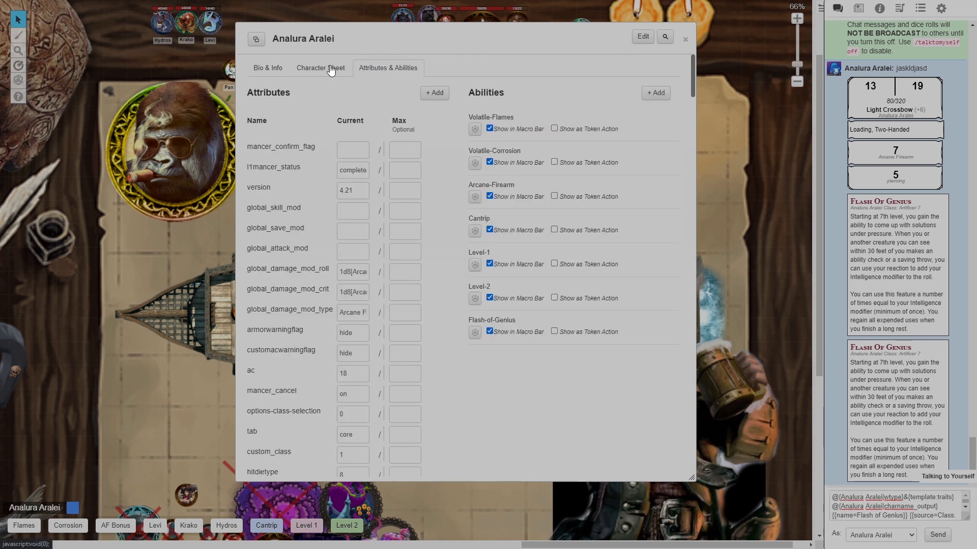
{"action": "left_click", "coordinate": [649, 95]}
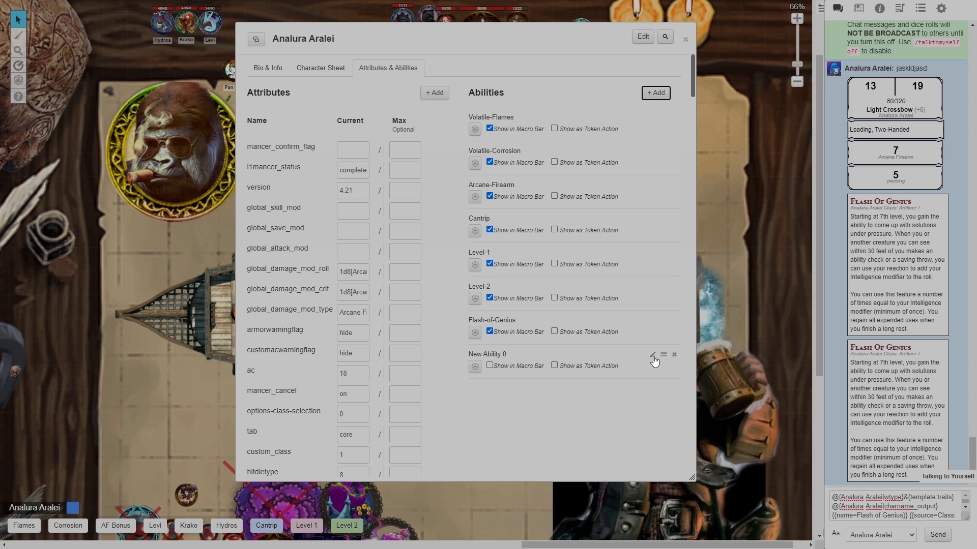
{"action": "left_click", "coordinate": [652, 356]}
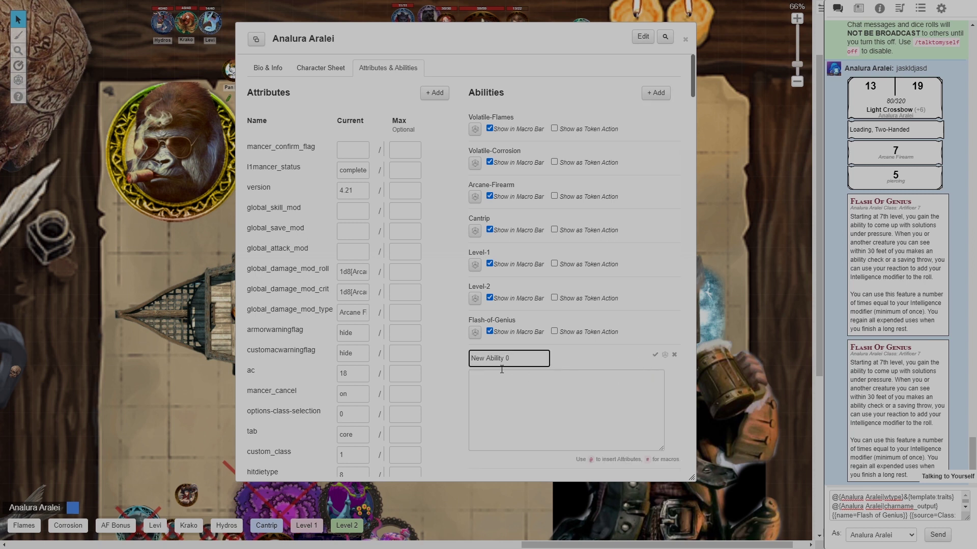
{"action": "left_click", "coordinate": [535, 391]}
{"action": "type", "text": "@{Analura Aralei|wtype}&{template:traits} @{Analura Aralei|charname_output} {{name=Flash of Genius}} {{source=Class: Artificer 7}} {{description=Starting at 7th level, you gain the ability to come up with solutions under pressure. When you or another creature you can see within 30 feet of you makes an ability check or a saving throw, you can use your reaction to add your Intelligence modifier to the roll.  You can use this feature a number of times equal to your Intelligence modifier (minimum of once). You regain all expended uses when you finish a long rest.}}"}
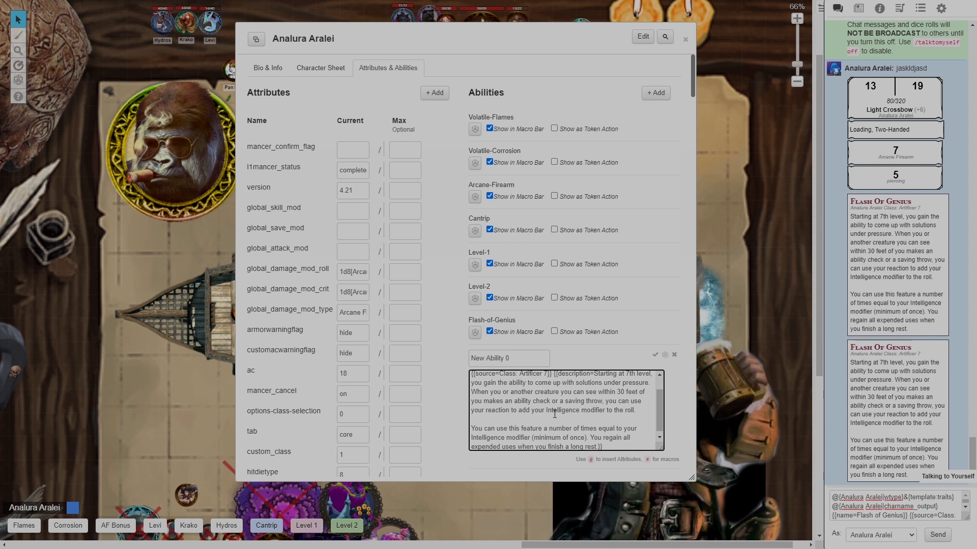
Name the new ability Flash-of-Genius, save it and show it in the macro bar.
{"action": "scroll", "coordinate": [557, 418], "scroll_direction": "up", "scroll_amount": 2}
{"action": "key", "text": "shift+Tab"}
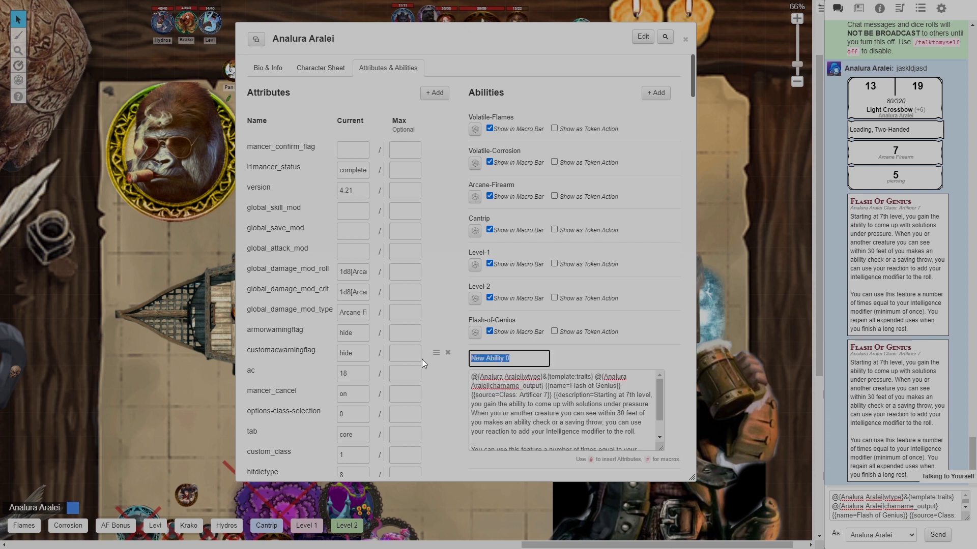
{"action": "type", "text": "Flash-of-Genius"}
{"action": "left_click", "coordinate": [655, 354]}
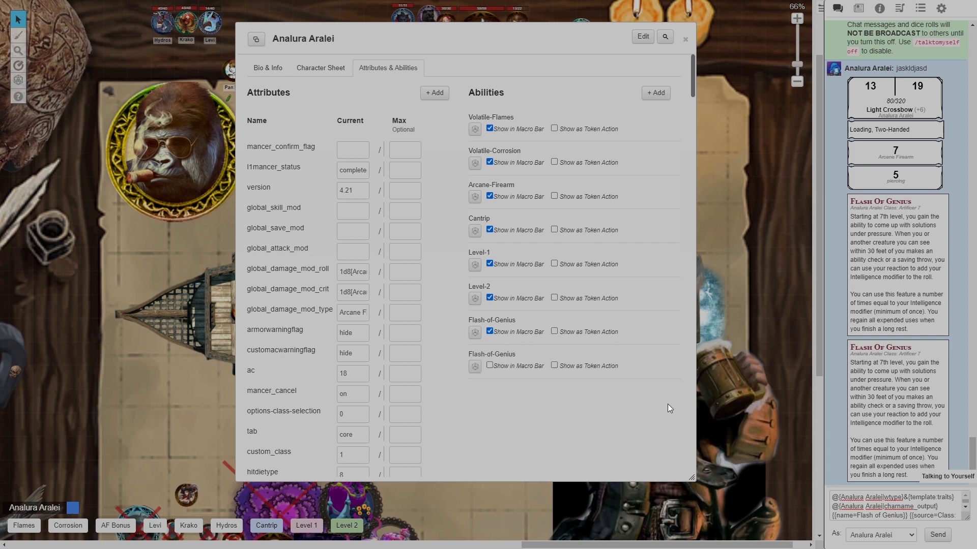
{"action": "left_click", "coordinate": [489, 366]}
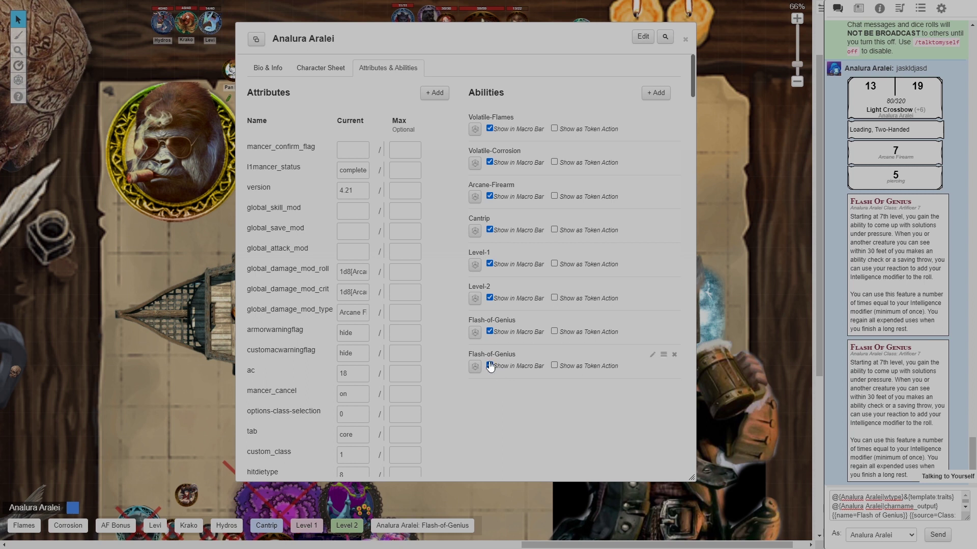
Clear the leftover command from the chat input and run the new Flash-of-Genius macro.
{"action": "left_click", "coordinate": [899, 504]}
{"action": "key", "text": "ctrl+a"}
{"action": "key", "text": "BackSpace"}
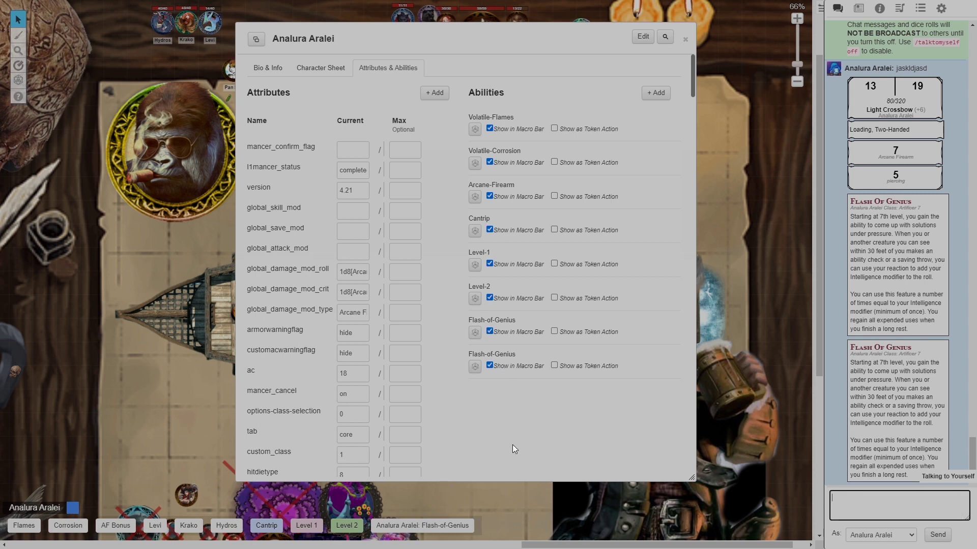
{"action": "left_click", "coordinate": [535, 437]}
{"action": "left_click", "coordinate": [431, 529]}
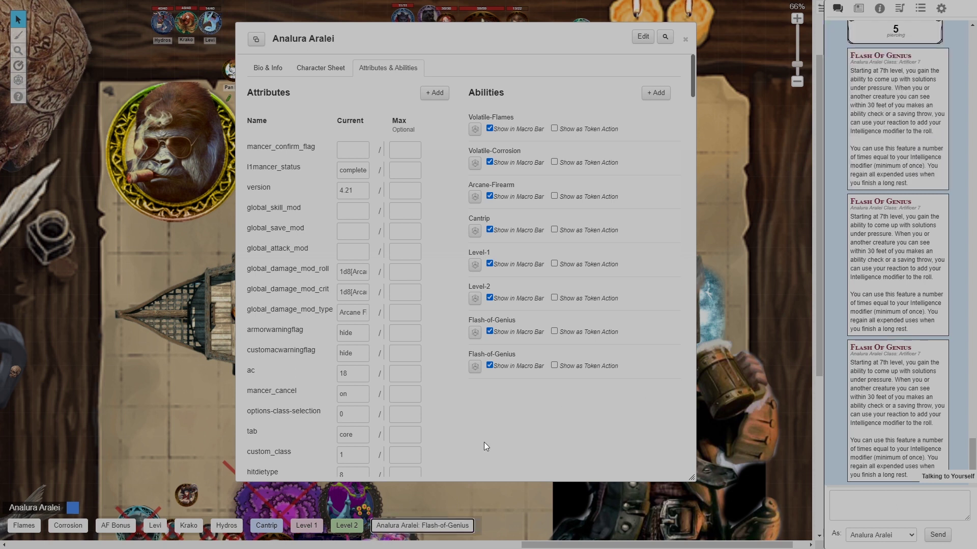
Remove the new Flash-of-Genius macro from the macro bar and delete its duplicate ability.
{"action": "left_click_drag", "start_coordinate": [474, 523], "coordinate": [108, 269]}
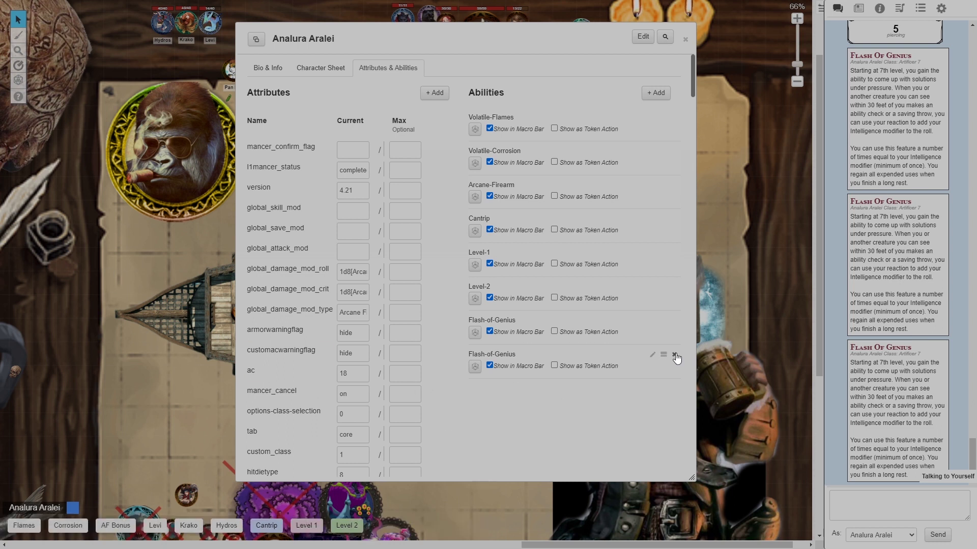
{"action": "left_click", "coordinate": [674, 354]}
{"action": "left_click", "coordinate": [488, 307]}
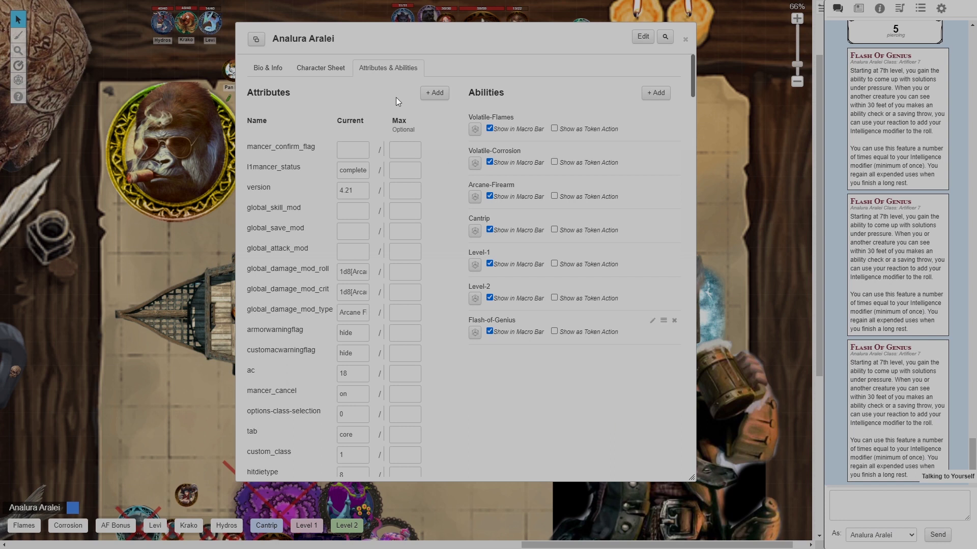
Return to the main character sheet, minimize its window and roll the Flames macro.
{"action": "left_click", "coordinate": [321, 68]}
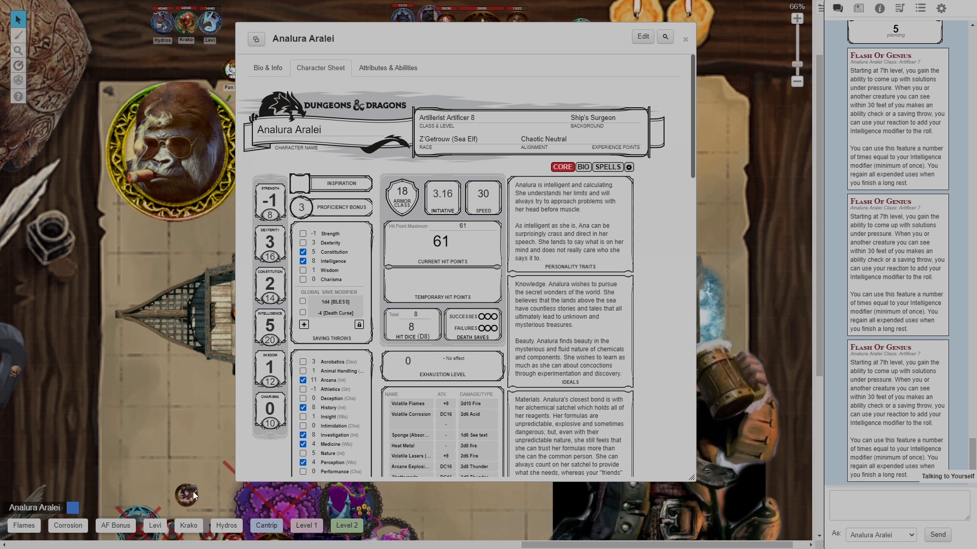
{"action": "double_click", "coordinate": [438, 38]}
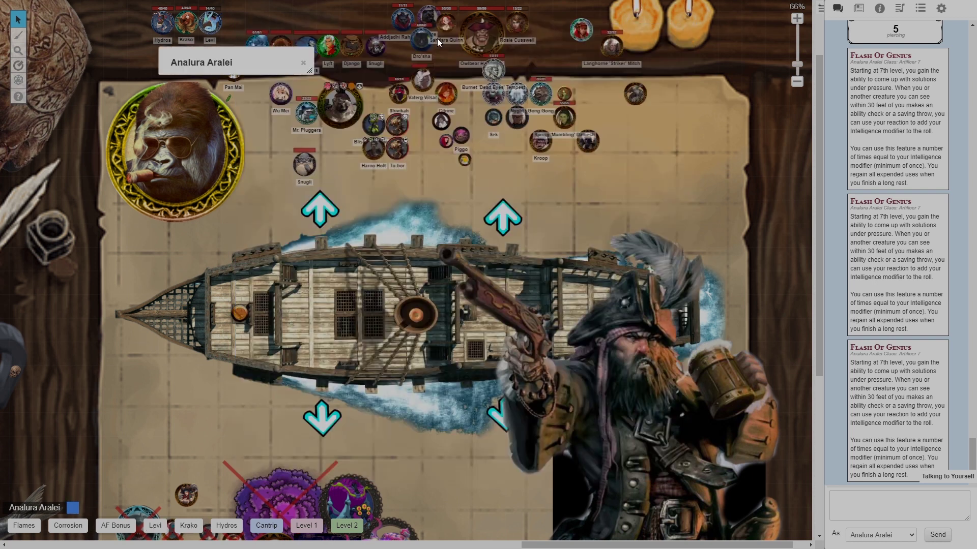
{"action": "left_click", "coordinate": [25, 529]}
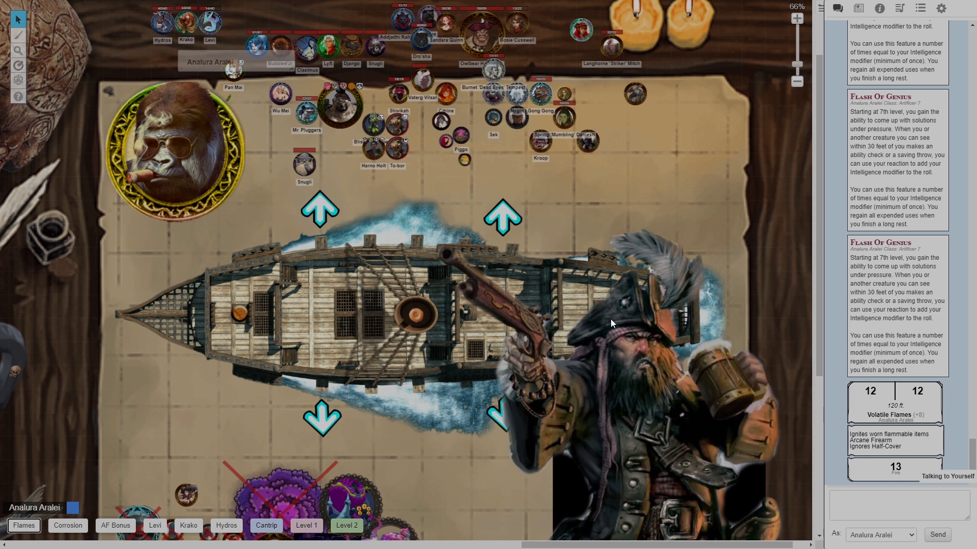
Restore the minimized character sheet window and minimize it again, two times.
{"action": "double_click", "coordinate": [224, 63]}
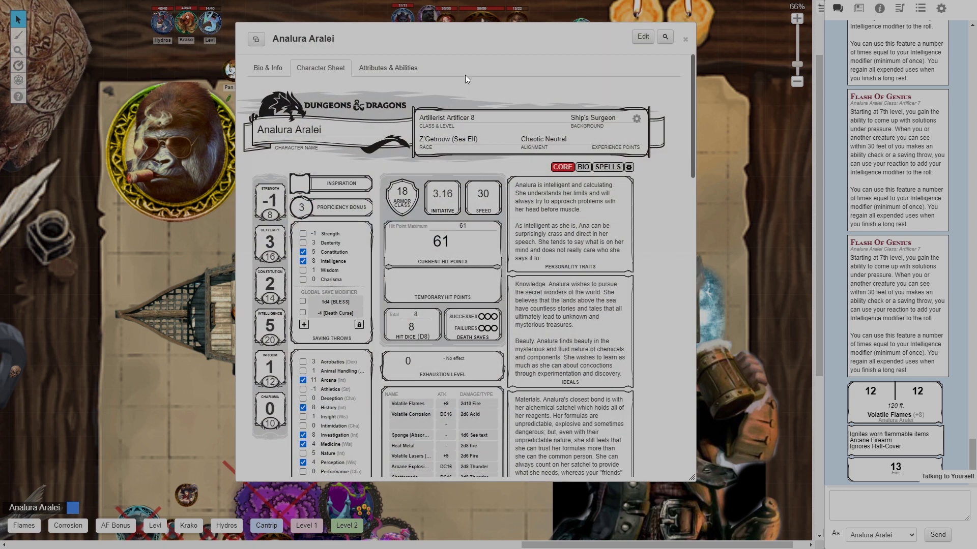
{"action": "key", "text": "Escape"}
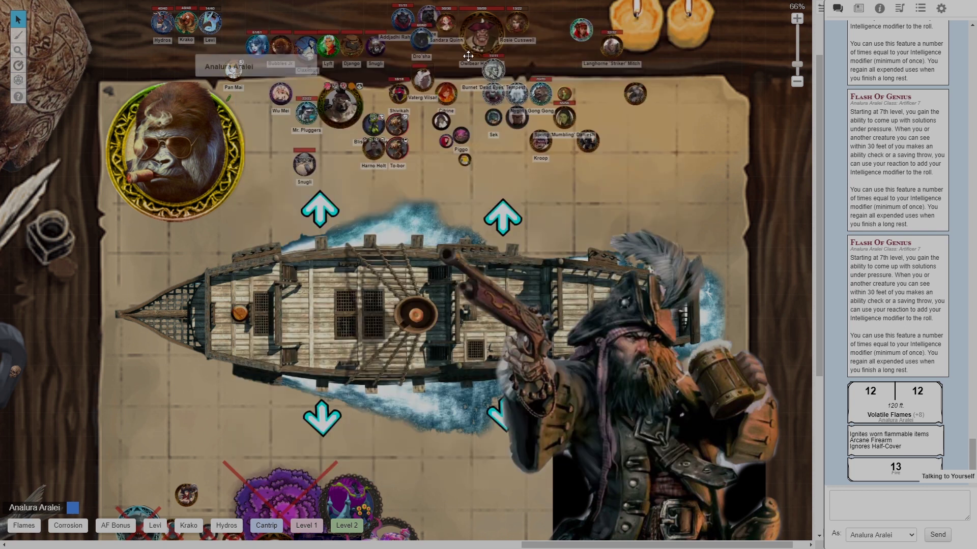
{"action": "double_click", "coordinate": [238, 68]}
{"action": "key", "text": "Escape"}
Run the Level 1 spell macro with Faerie Fire as the chosen spell.
{"action": "left_click", "coordinate": [305, 529]}
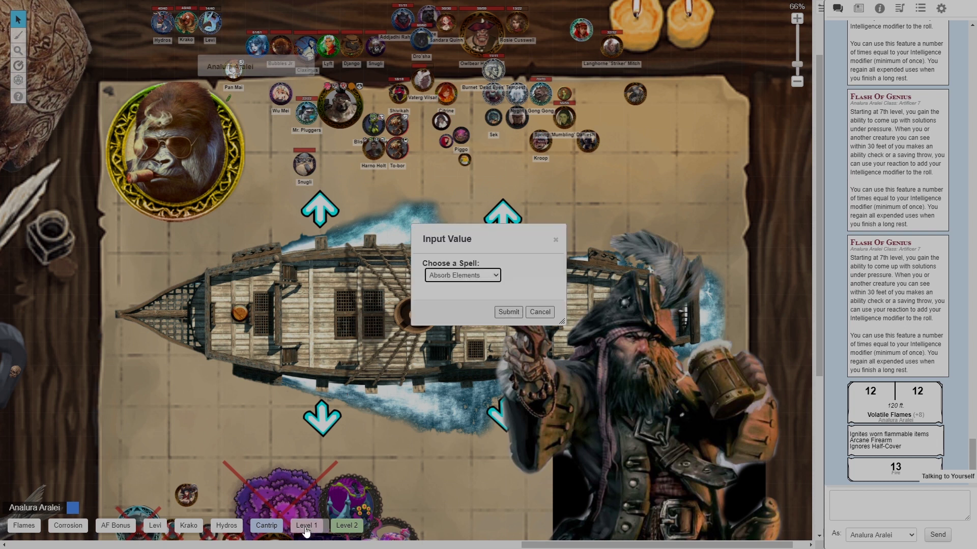
{"action": "left_click", "coordinate": [493, 276]}
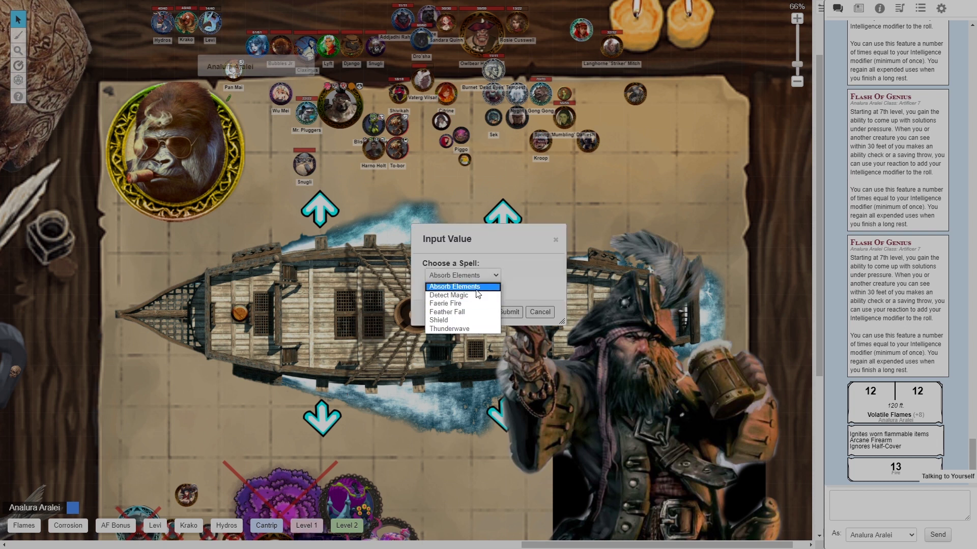
{"action": "left_click", "coordinate": [457, 296]}
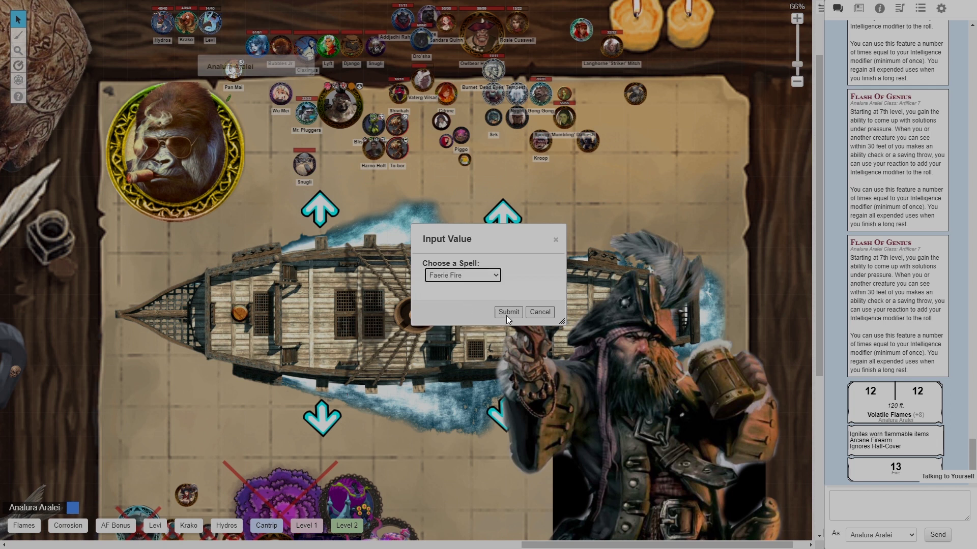
{"action": "left_click", "coordinate": [509, 312]}
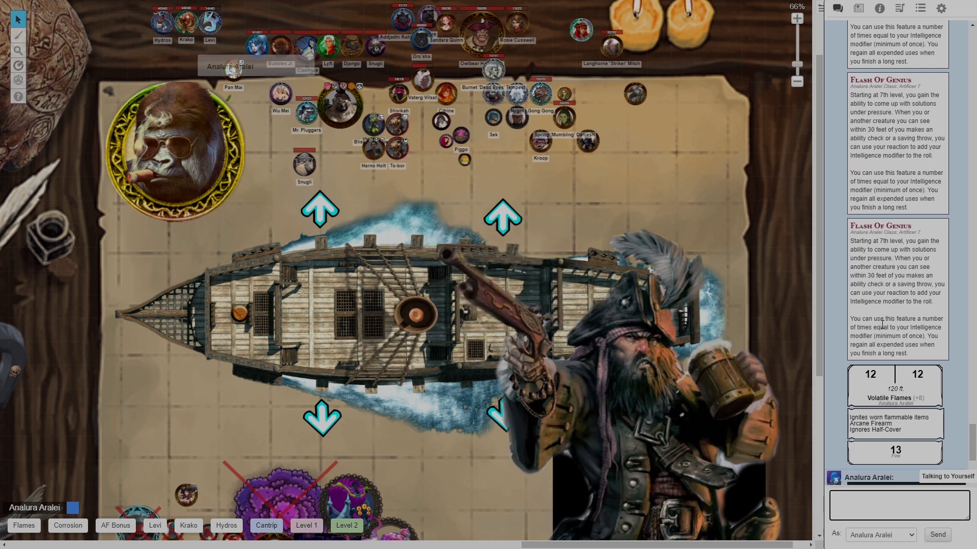